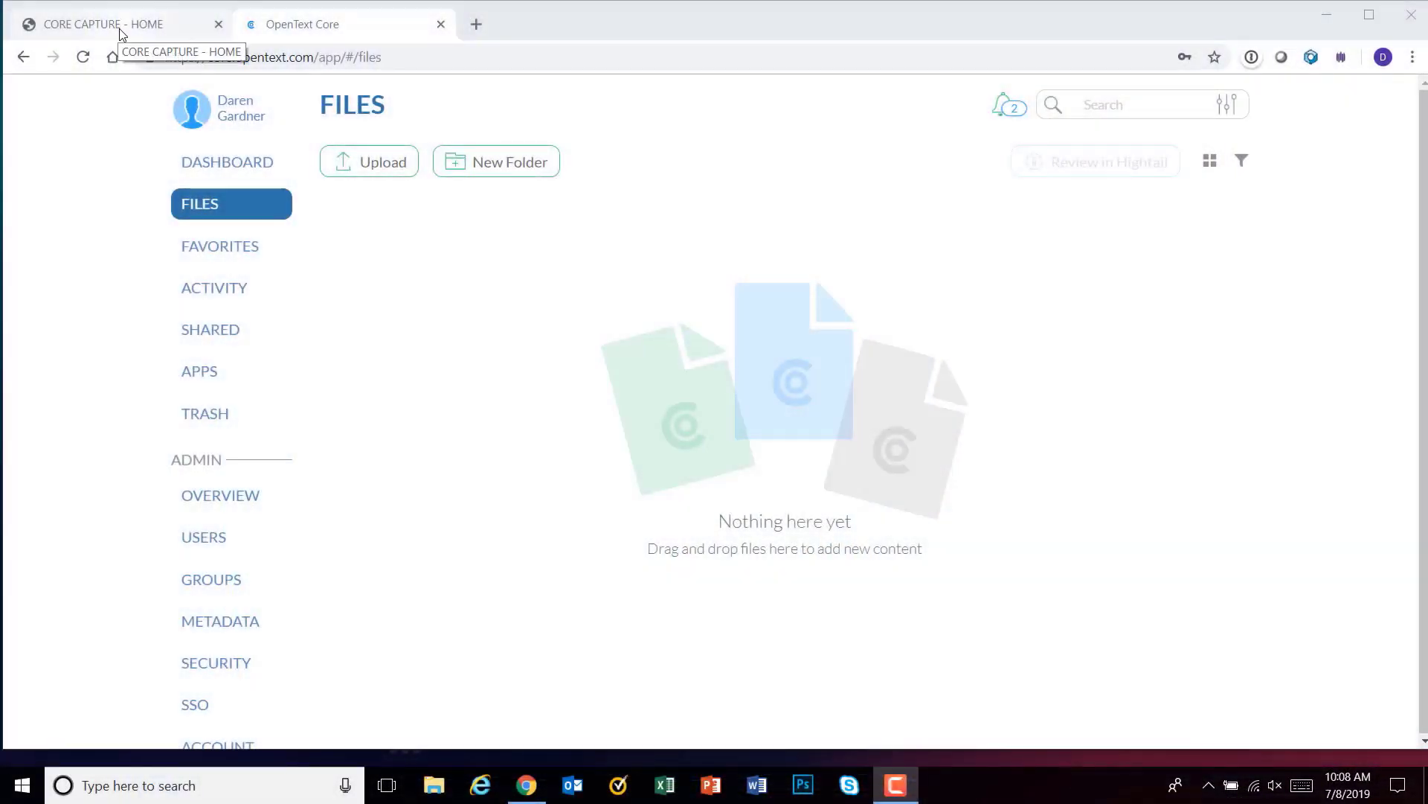
- Start a new Vendor Invoices capture from the Core Capture home page
click(119, 30)
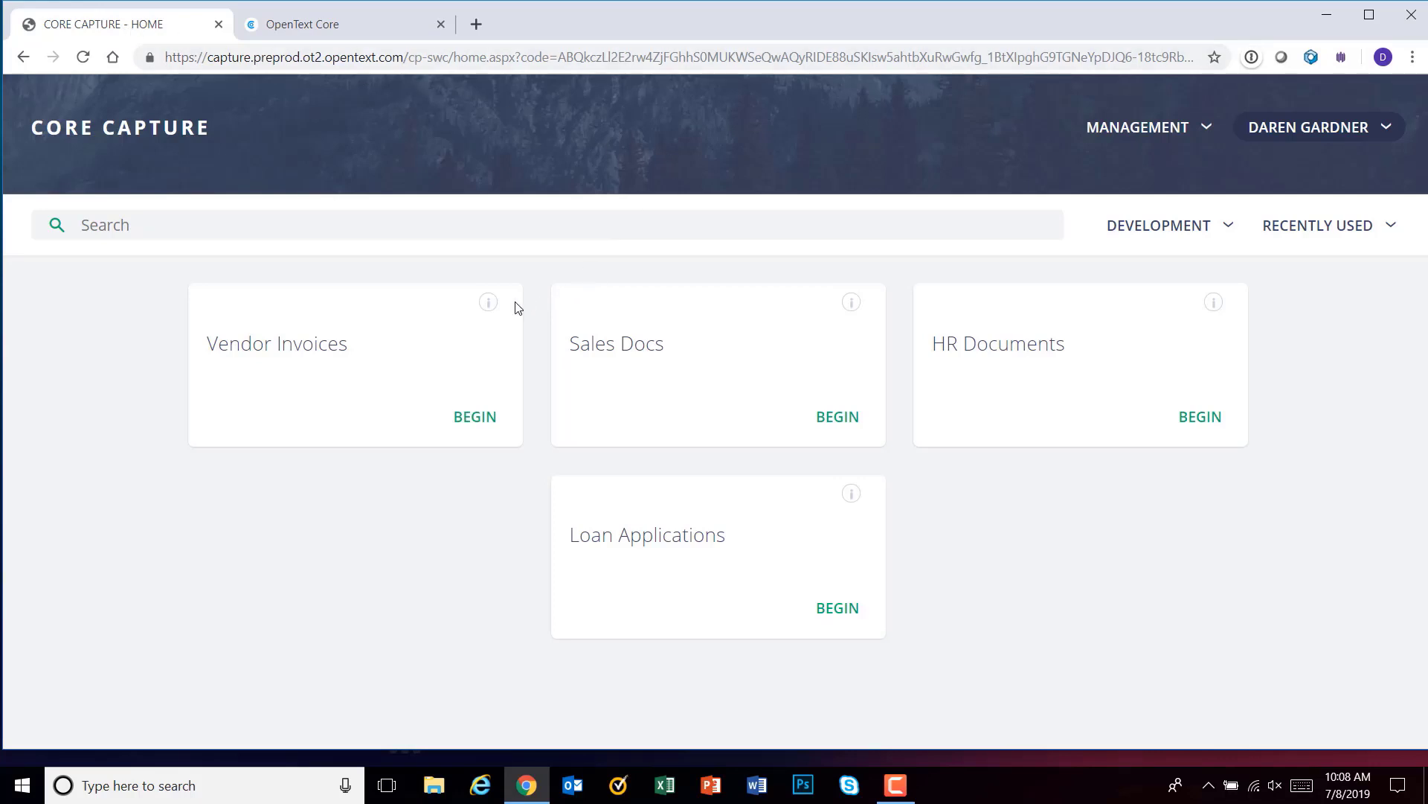
mouse_move(426, 357)
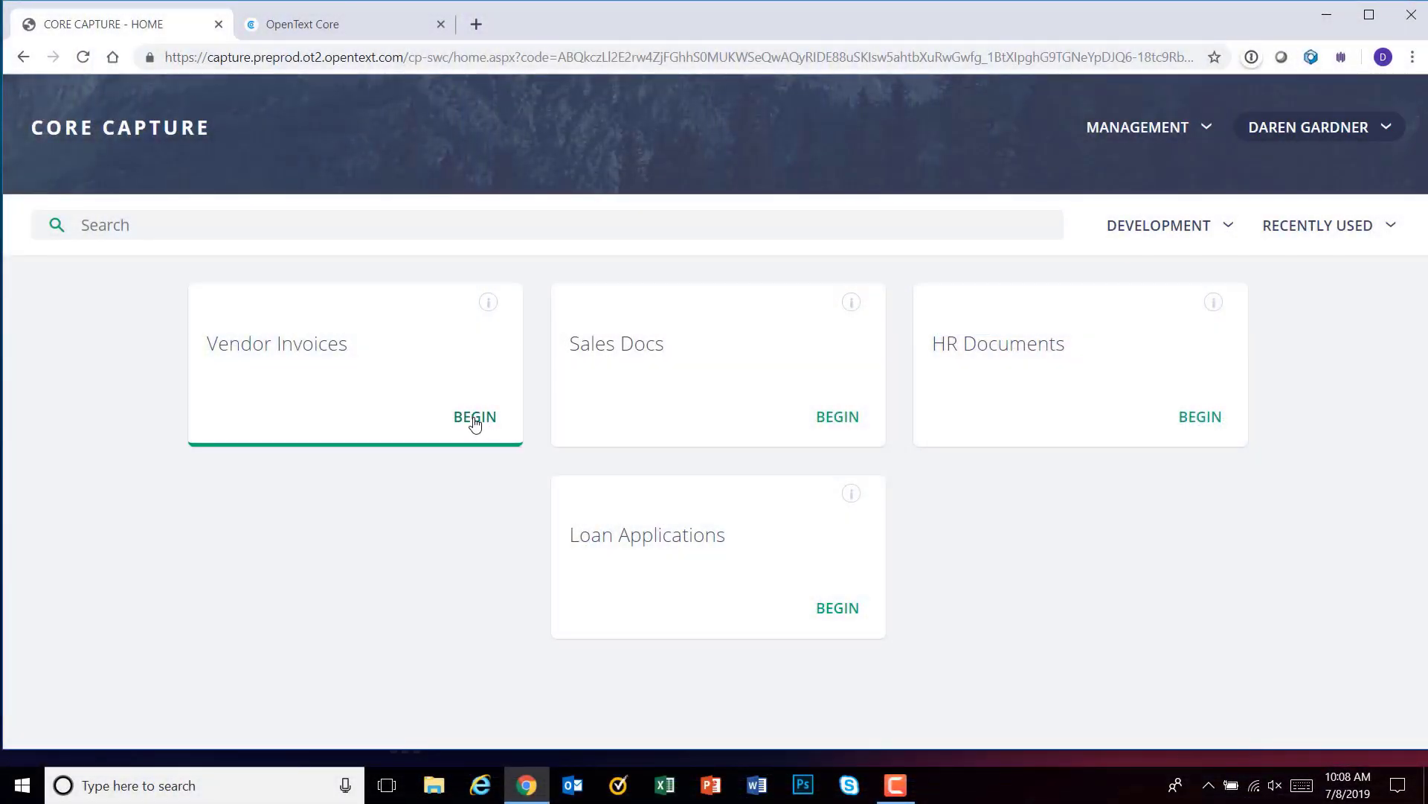
click(474, 418)
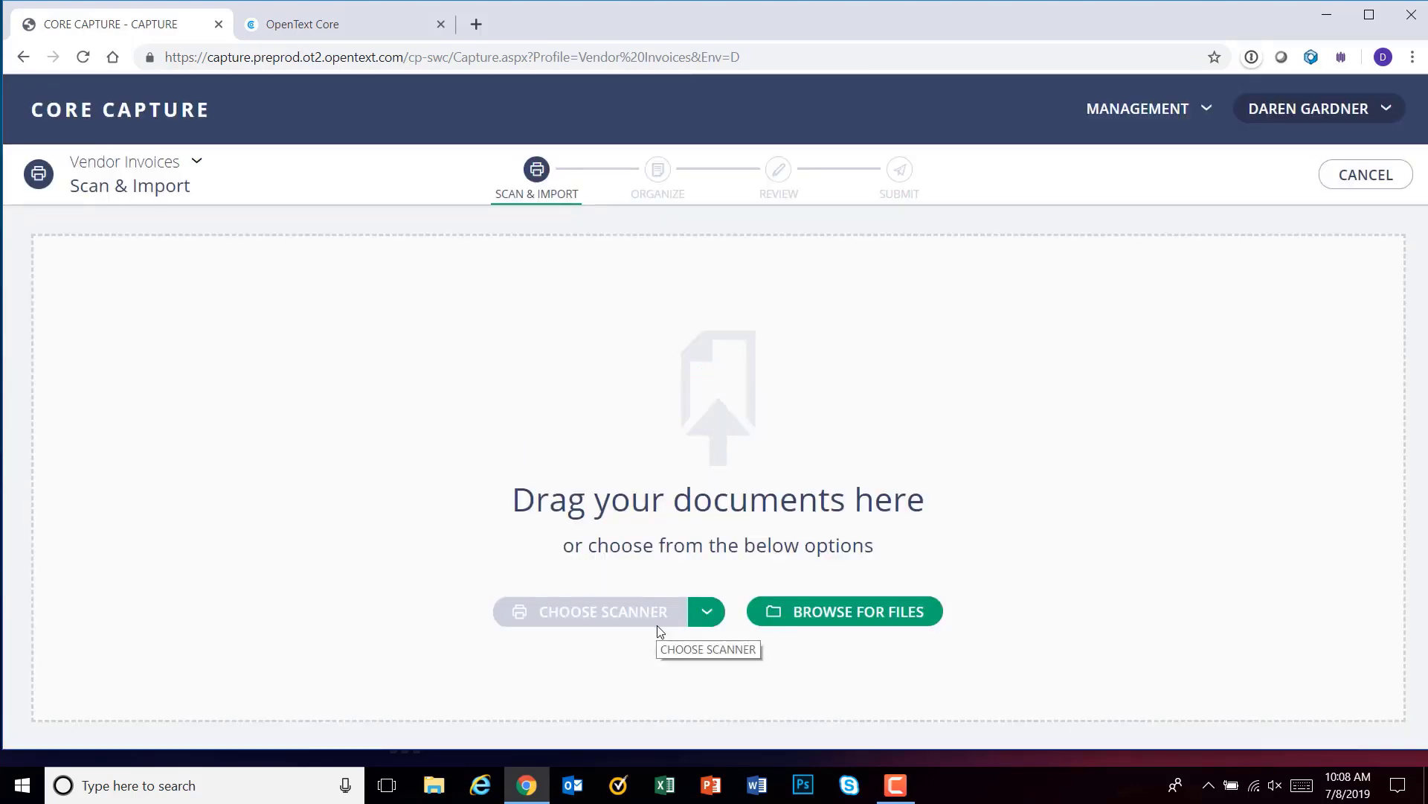
- Import the four scans, Doodads-p1.tif through Wren.tif
click(806, 629)
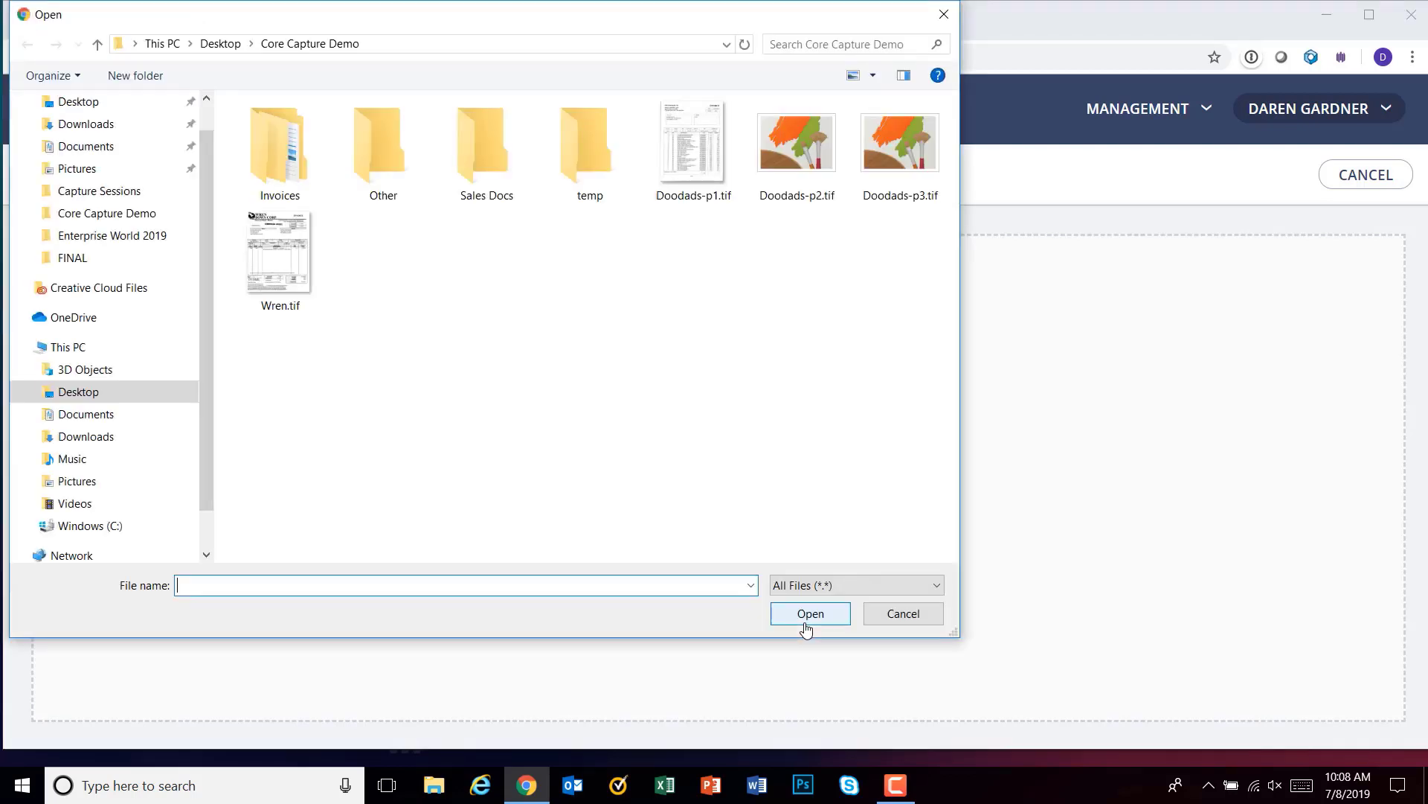
click(719, 155)
shift+click(301, 262)
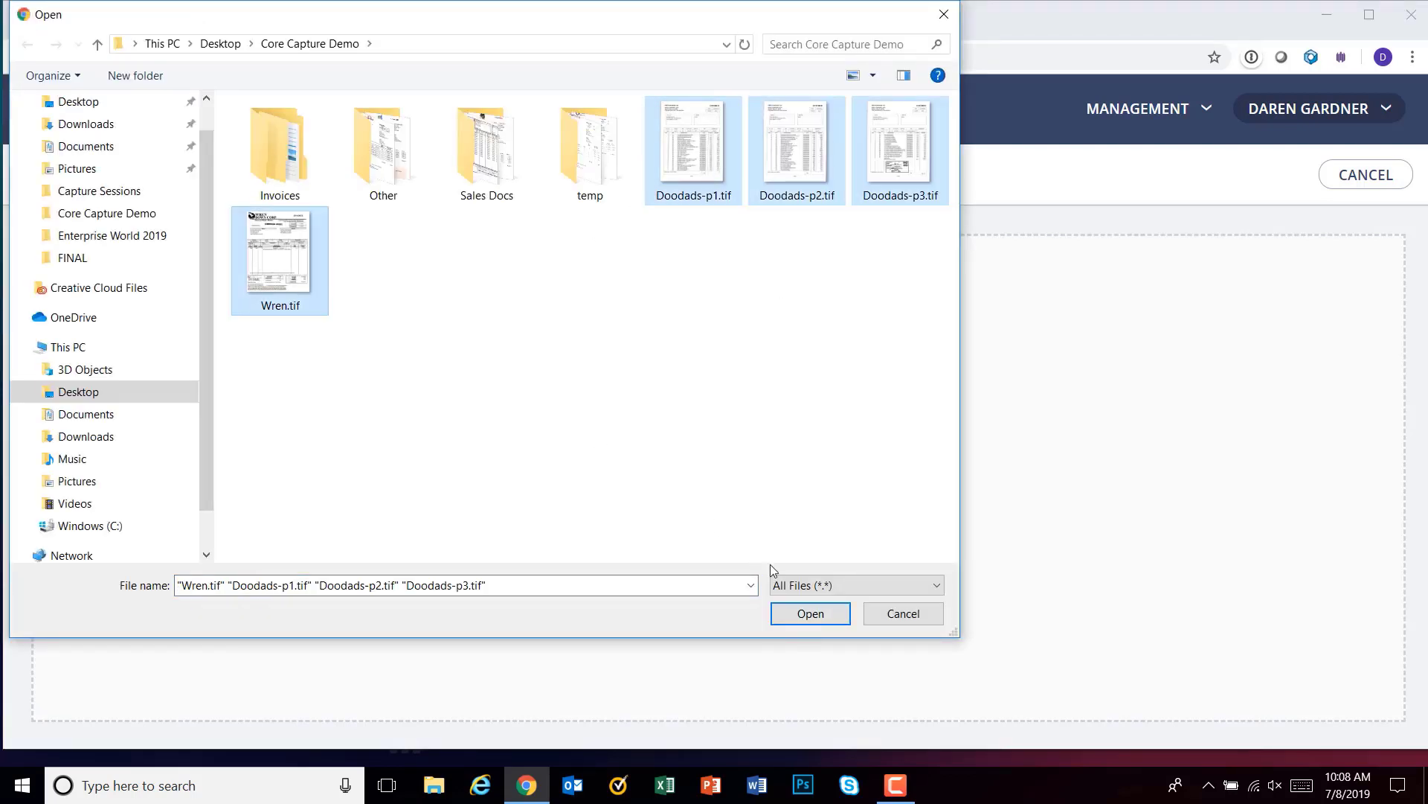
click(801, 617)
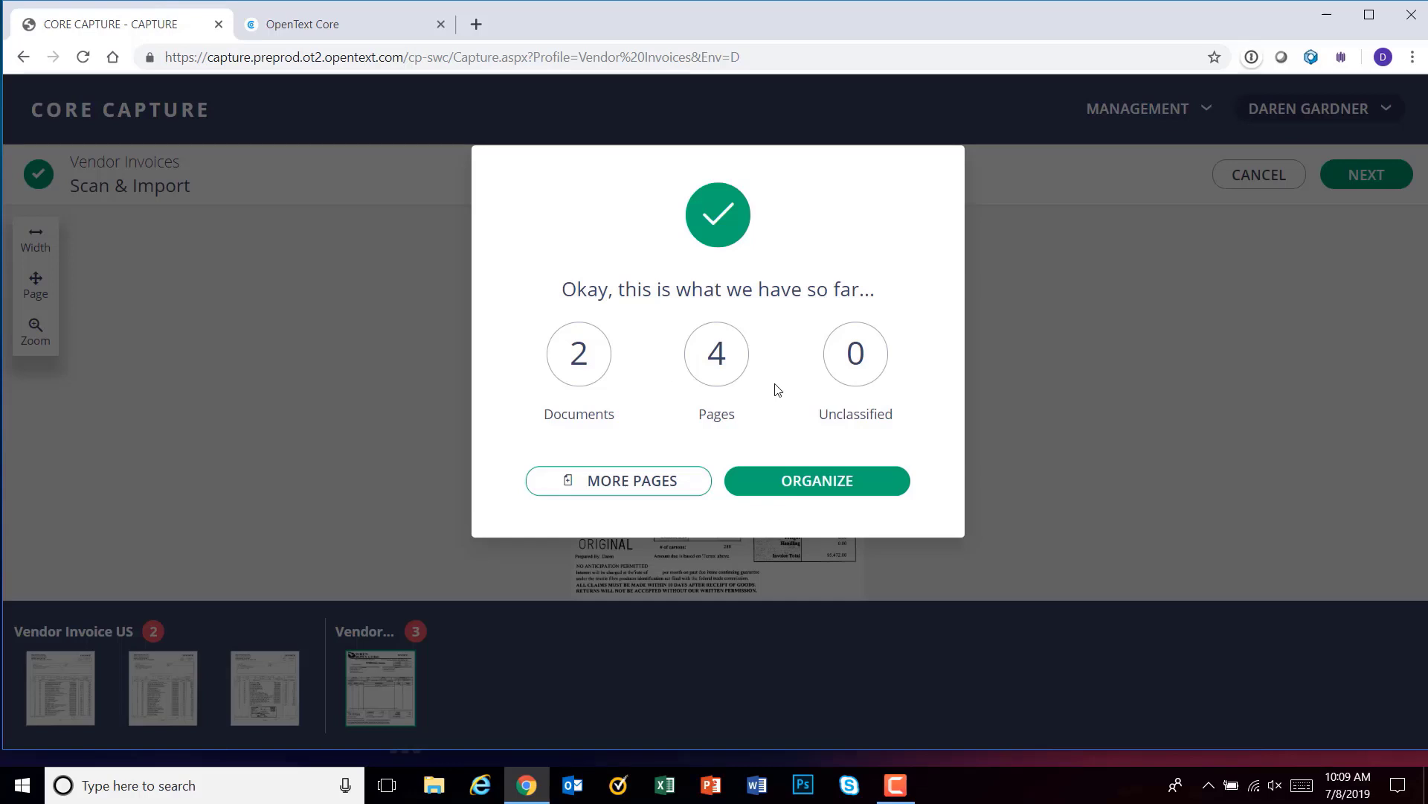
- In Organize, drag the third page within its invoice, then advance to Review Documents
click(791, 490)
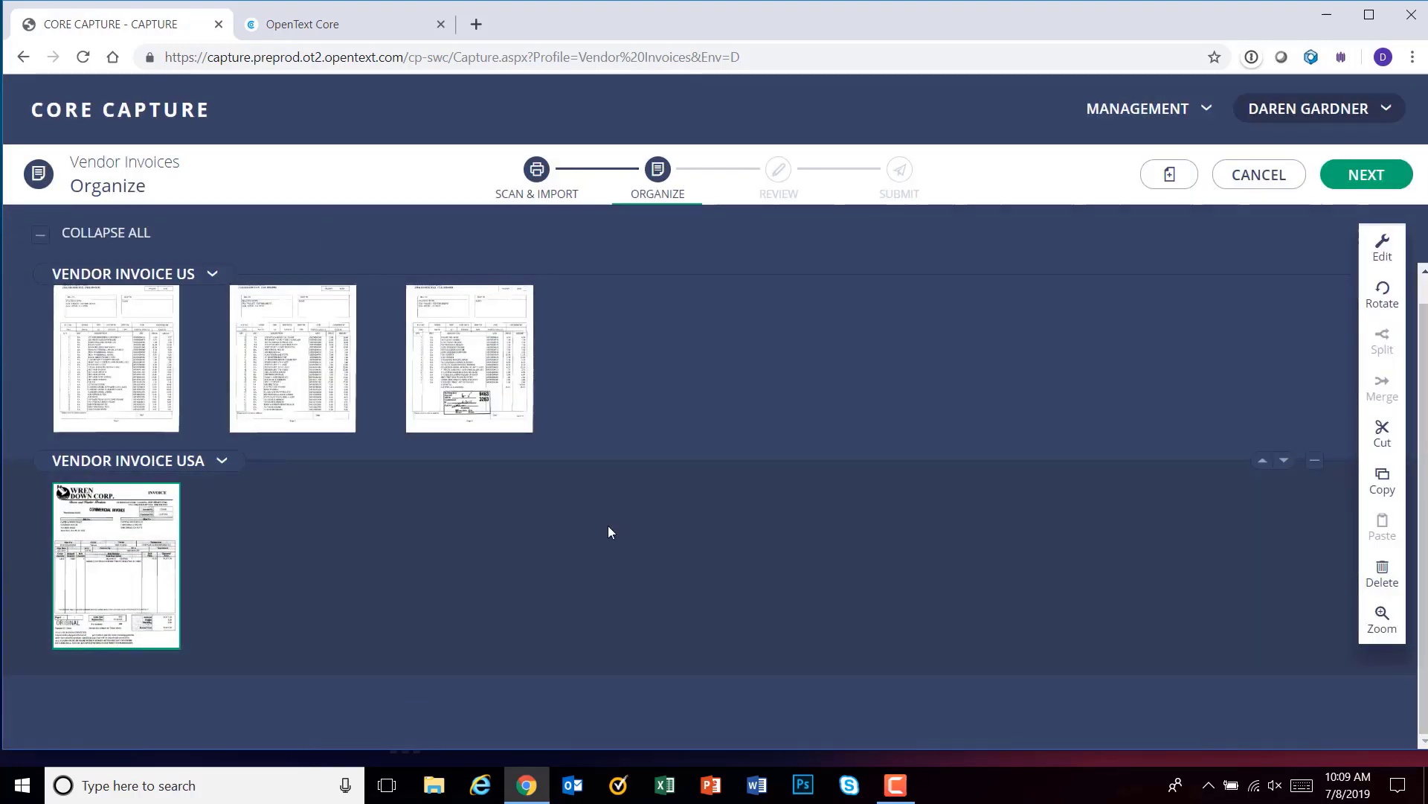
mouse_move(509, 369)
mouse_move(459, 389)
mouse_down()
mouse_move(227, 402)
mouse_move(386, 404)
mouse_move(392, 471)
mouse_move(446, 381)
mouse_up()
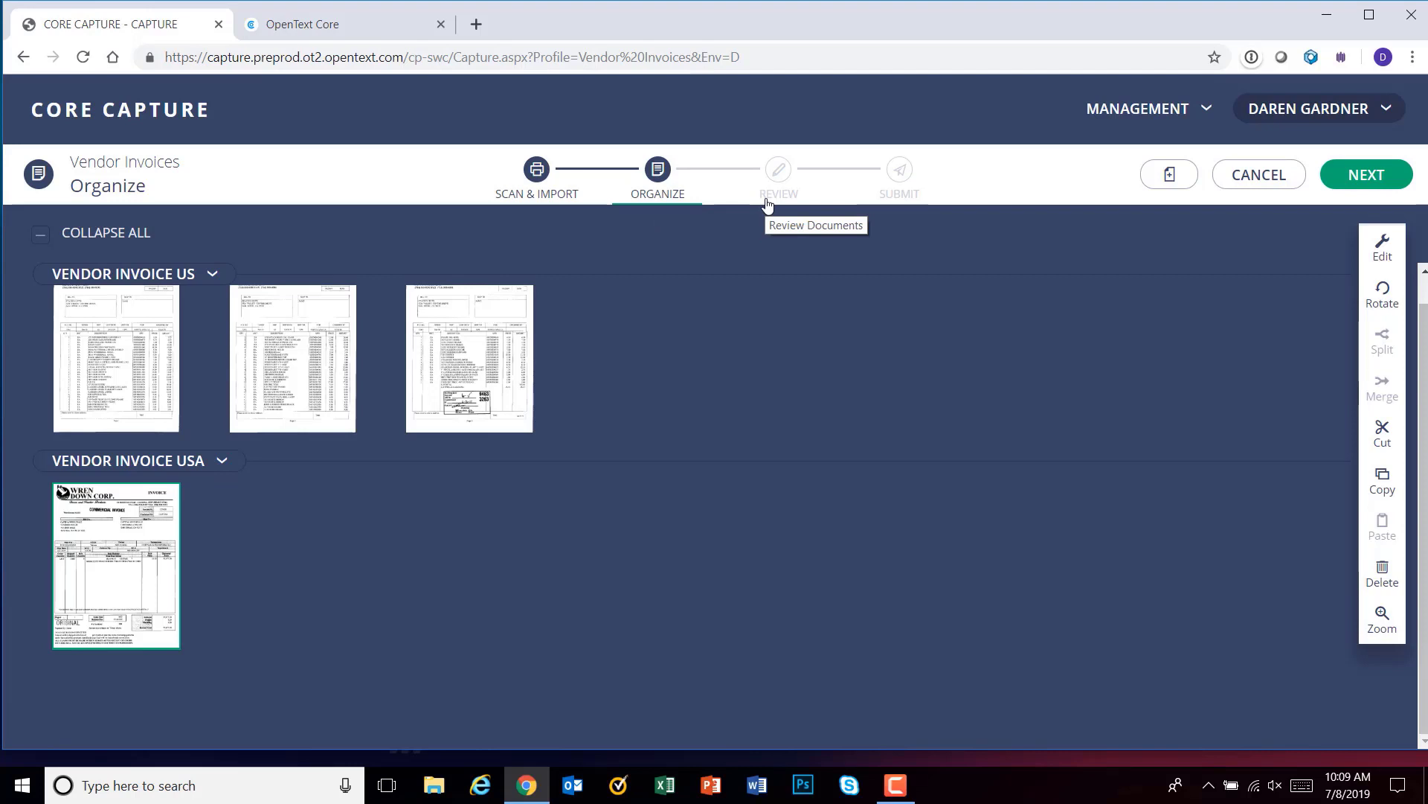
click(1369, 179)
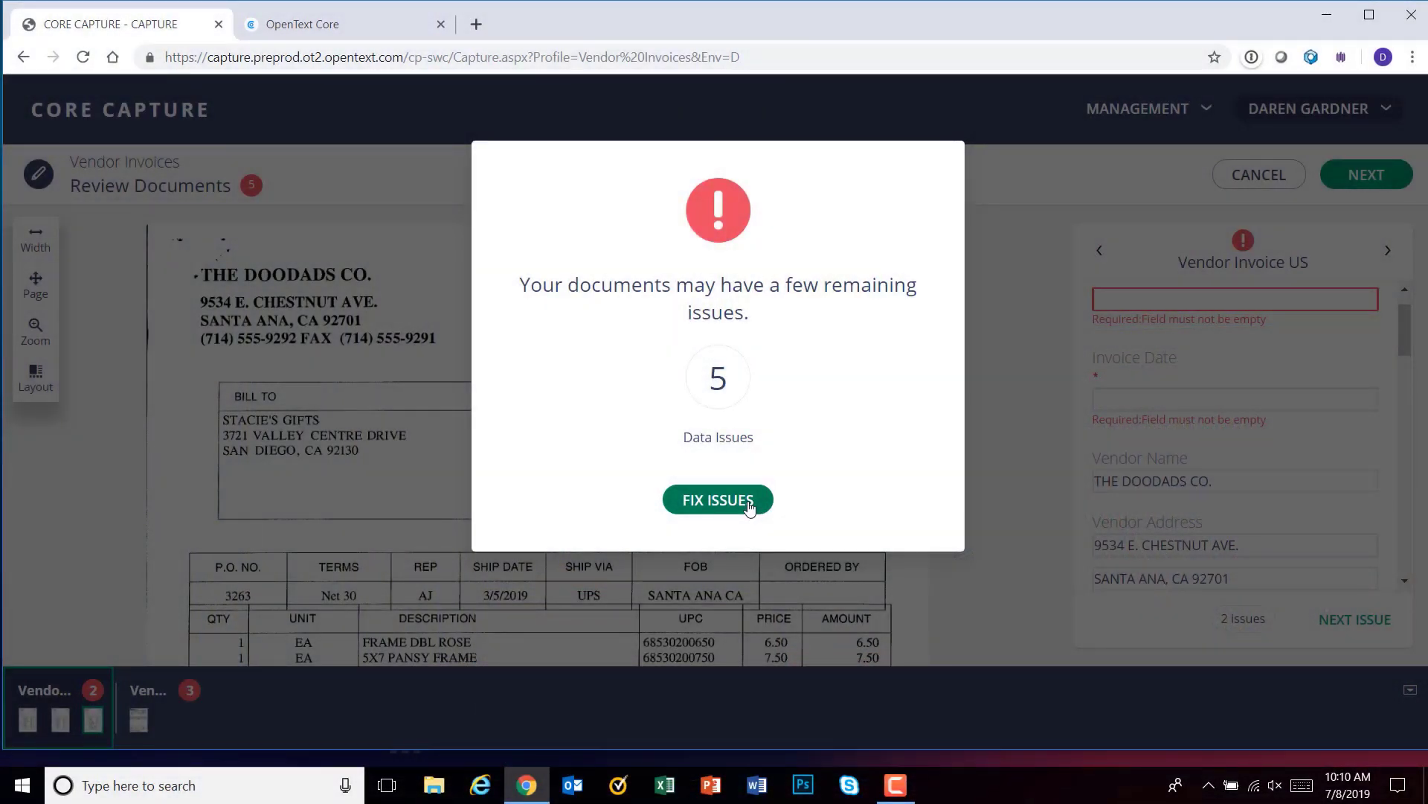
- Check the Doodads vendor name, street address, city/state/zip, phone and Bill To name
click(749, 508)
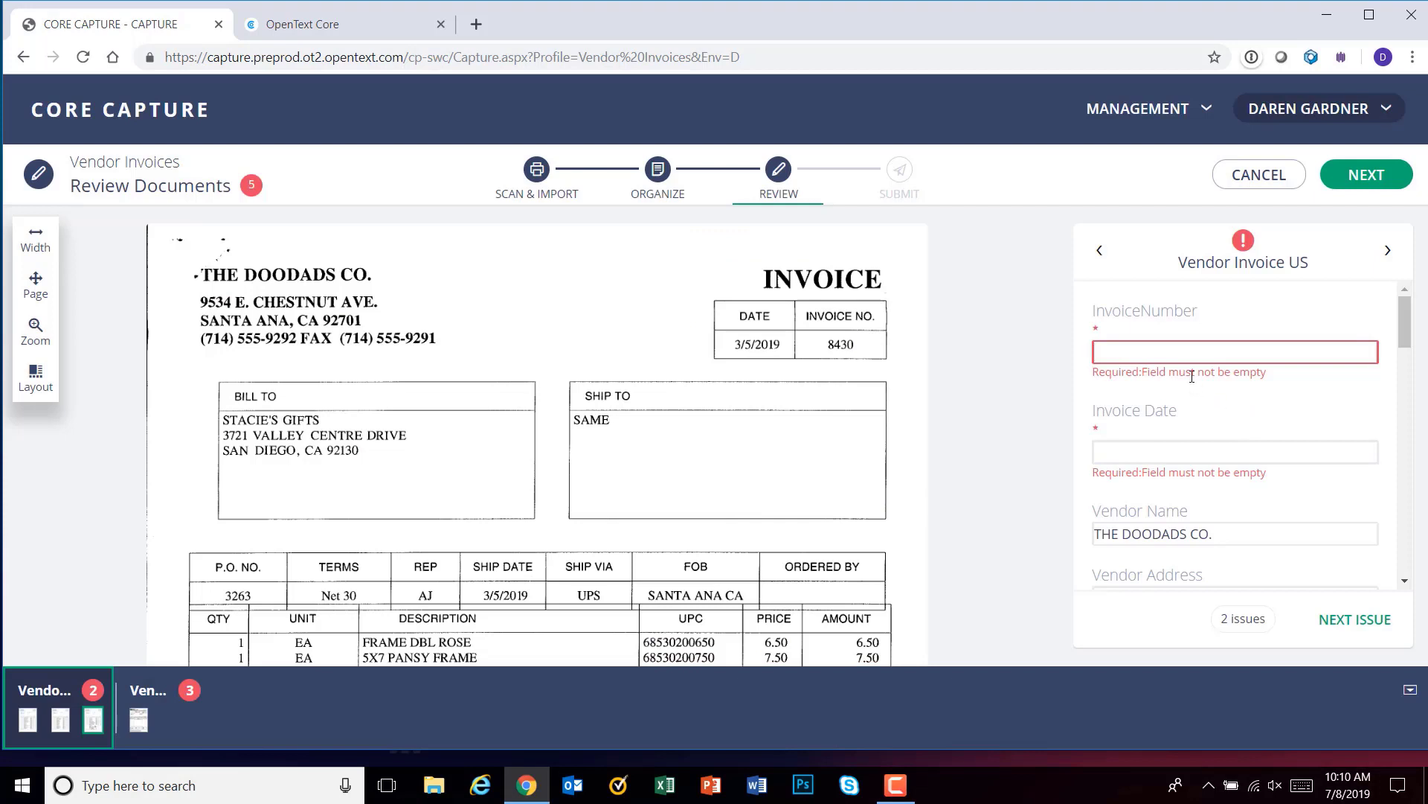
click(1236, 533)
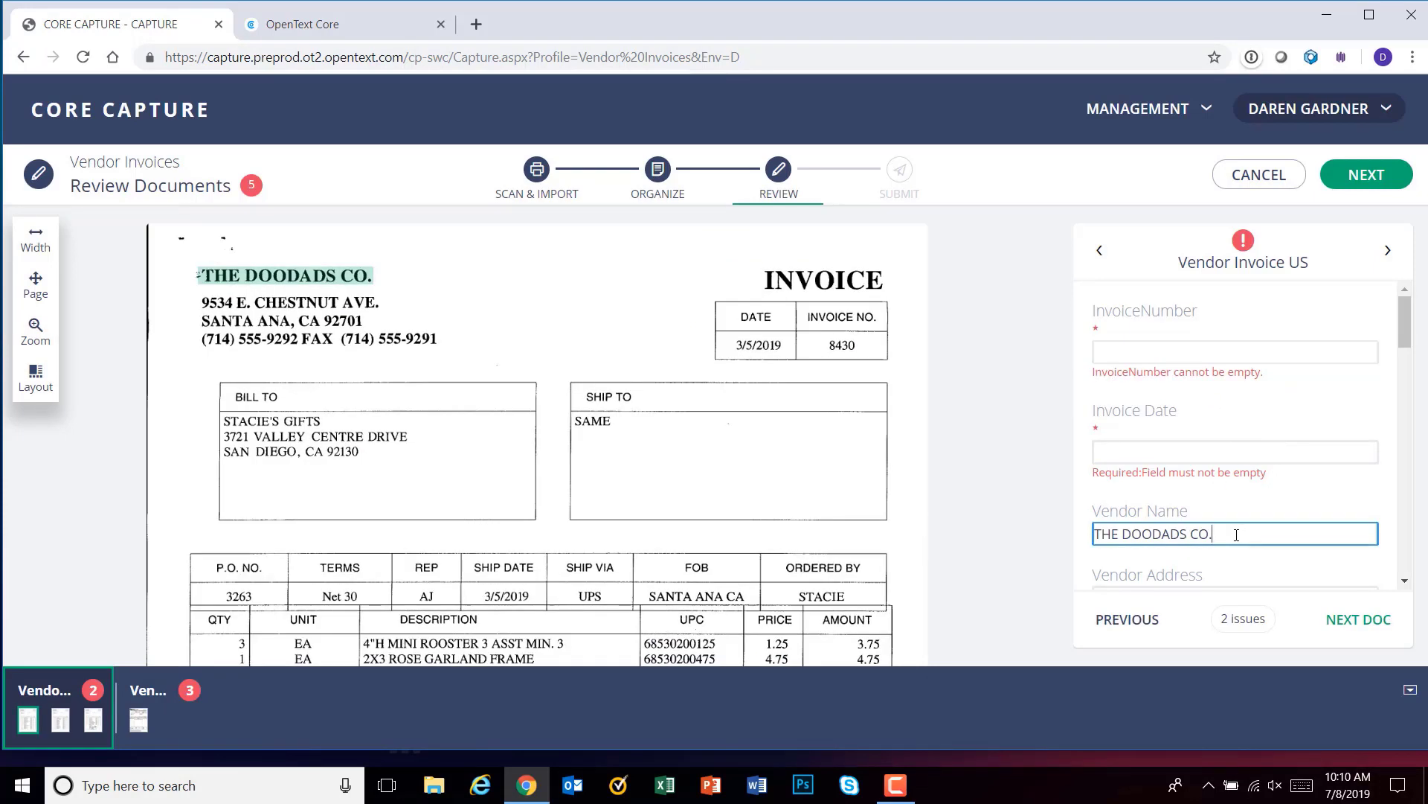
scroll(1246, 459, down, 3)
click(1262, 413)
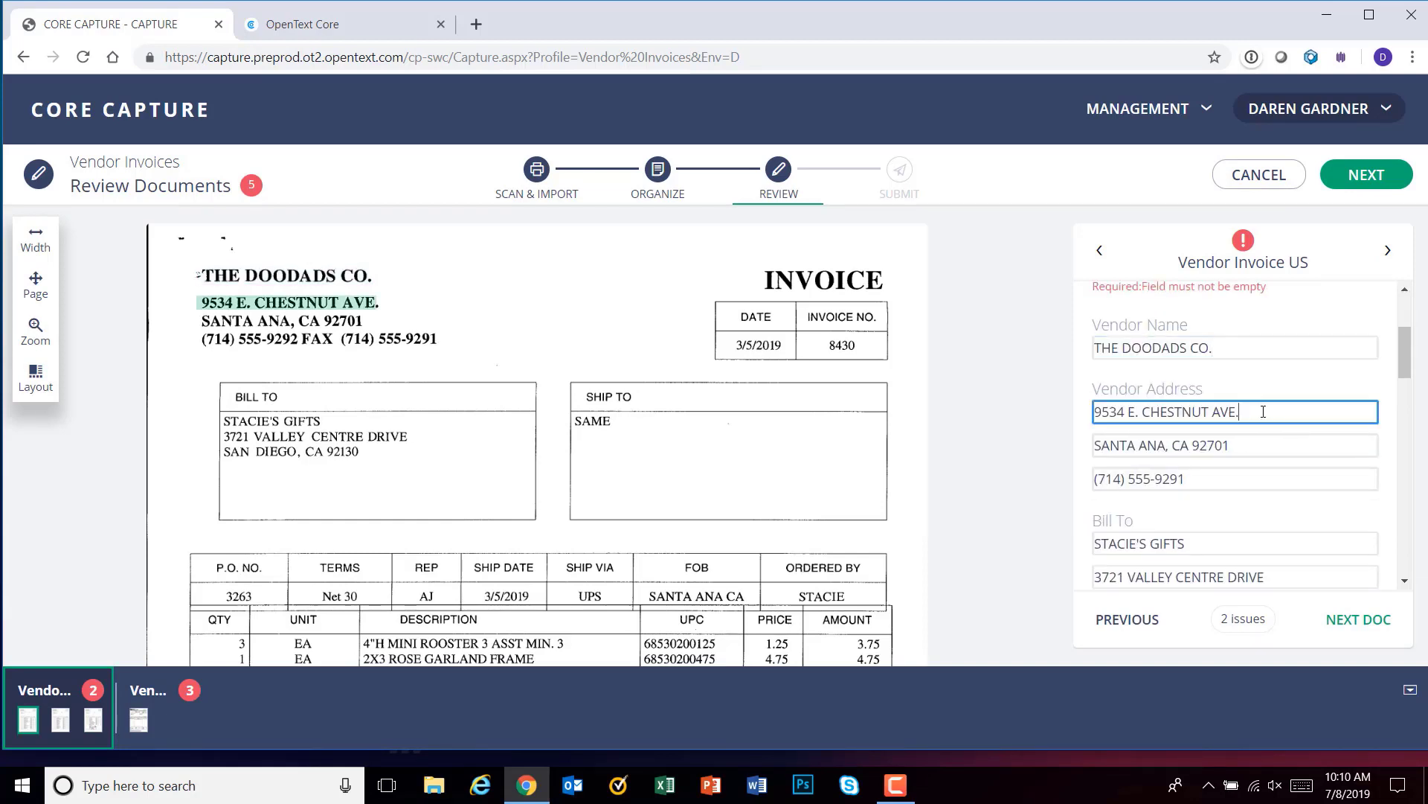
click(1253, 443)
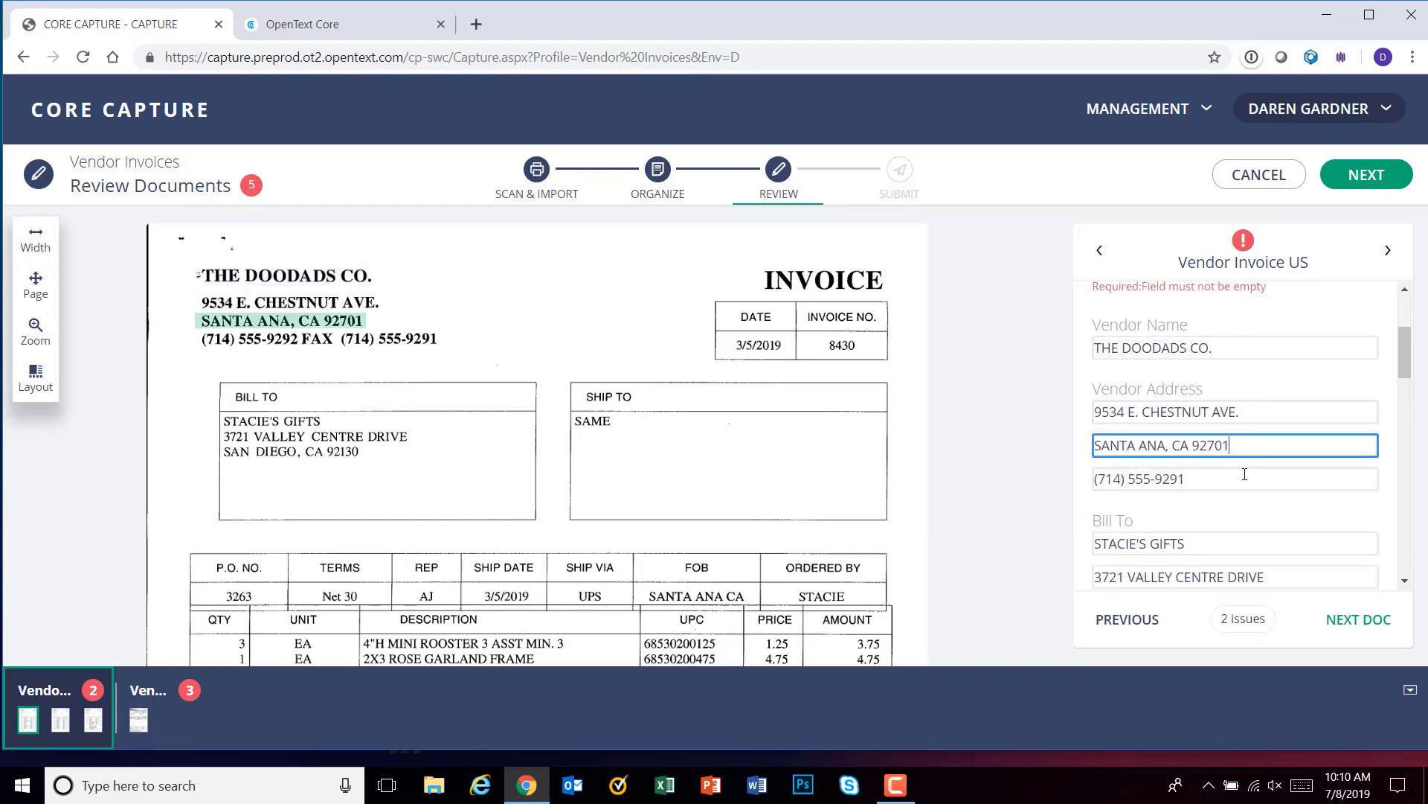
click(1245, 477)
click(1241, 543)
- Try Net 60 payment terms, return to Net 30, and bring up the line-item table
scroll(1227, 540, down, 4)
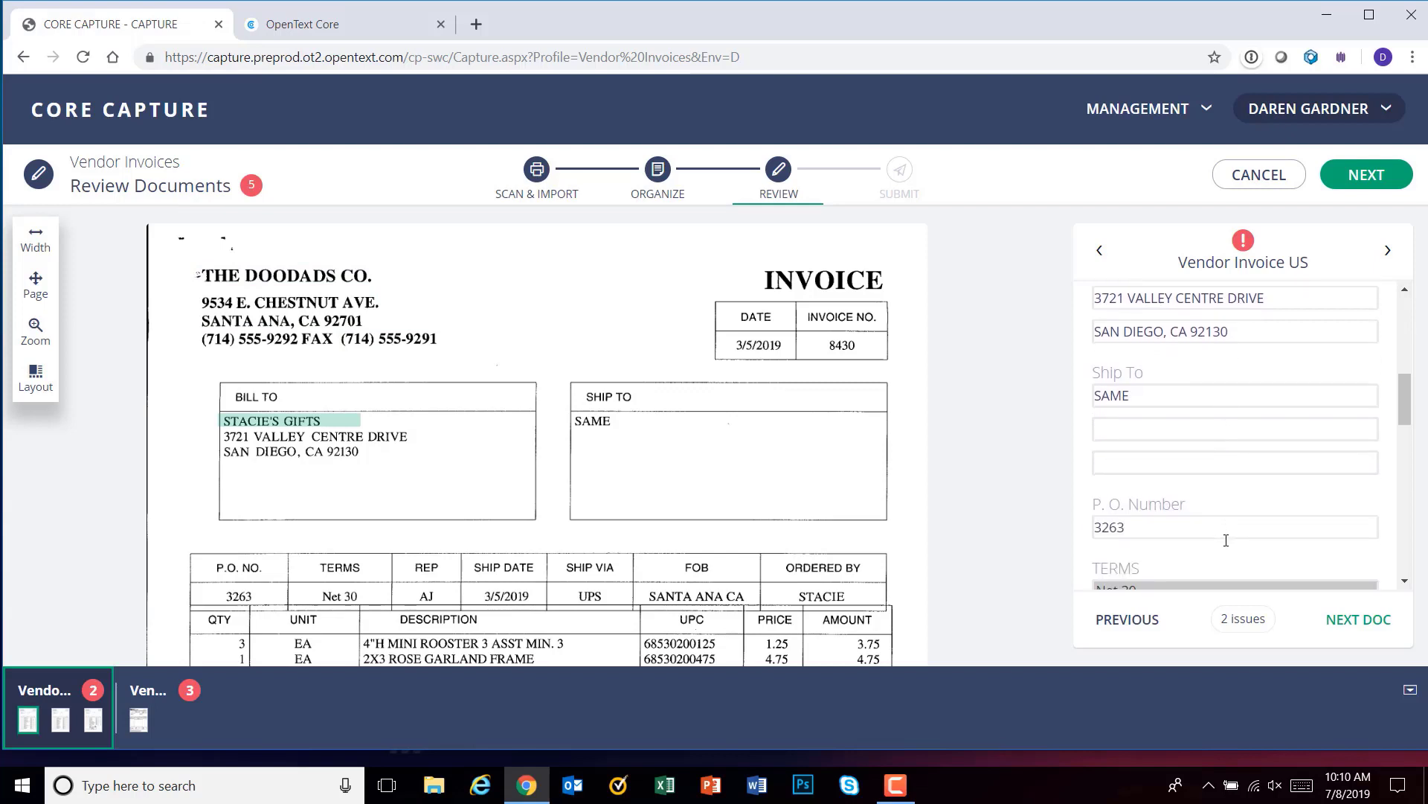
scroll(1226, 541, down, 2)
scroll(1223, 539, down, 2)
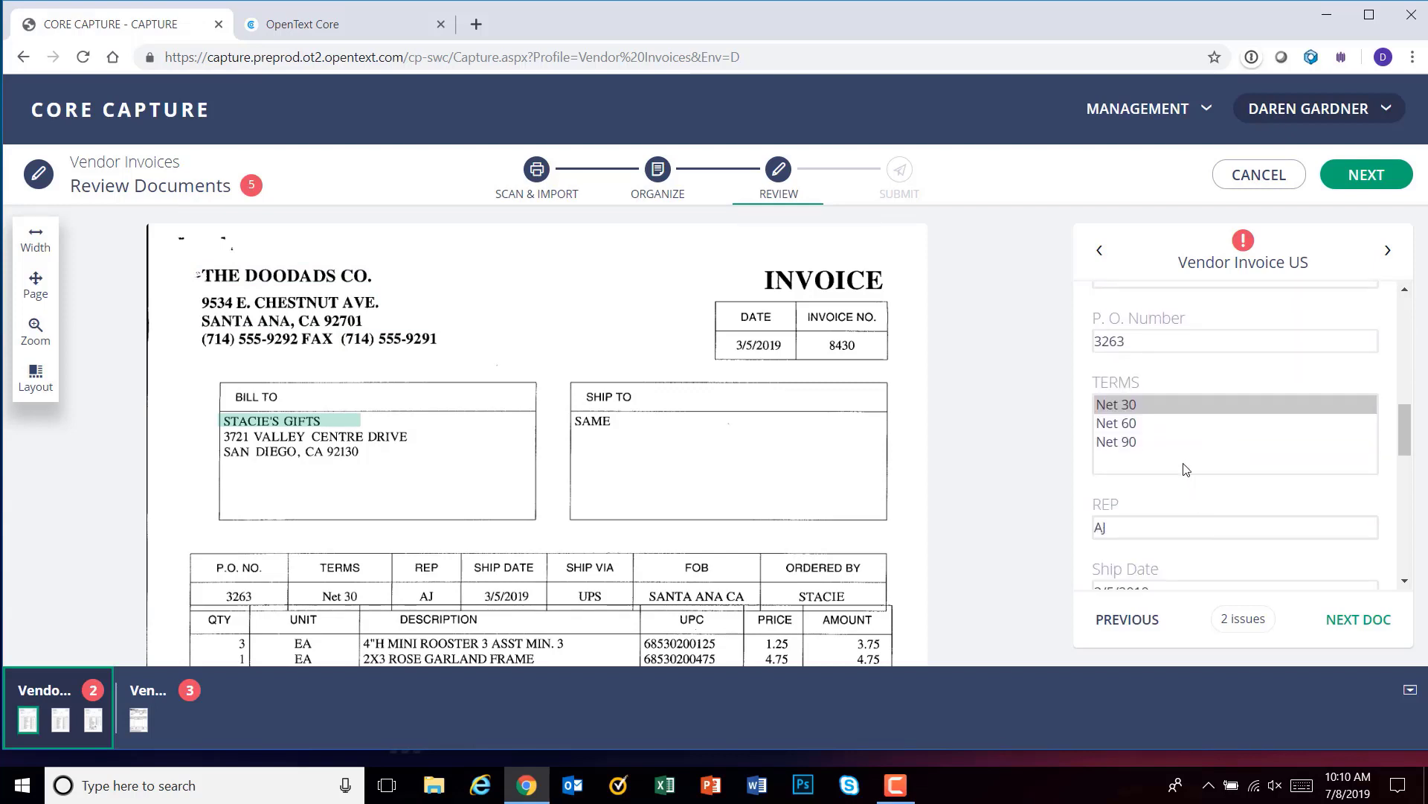
click(1151, 424)
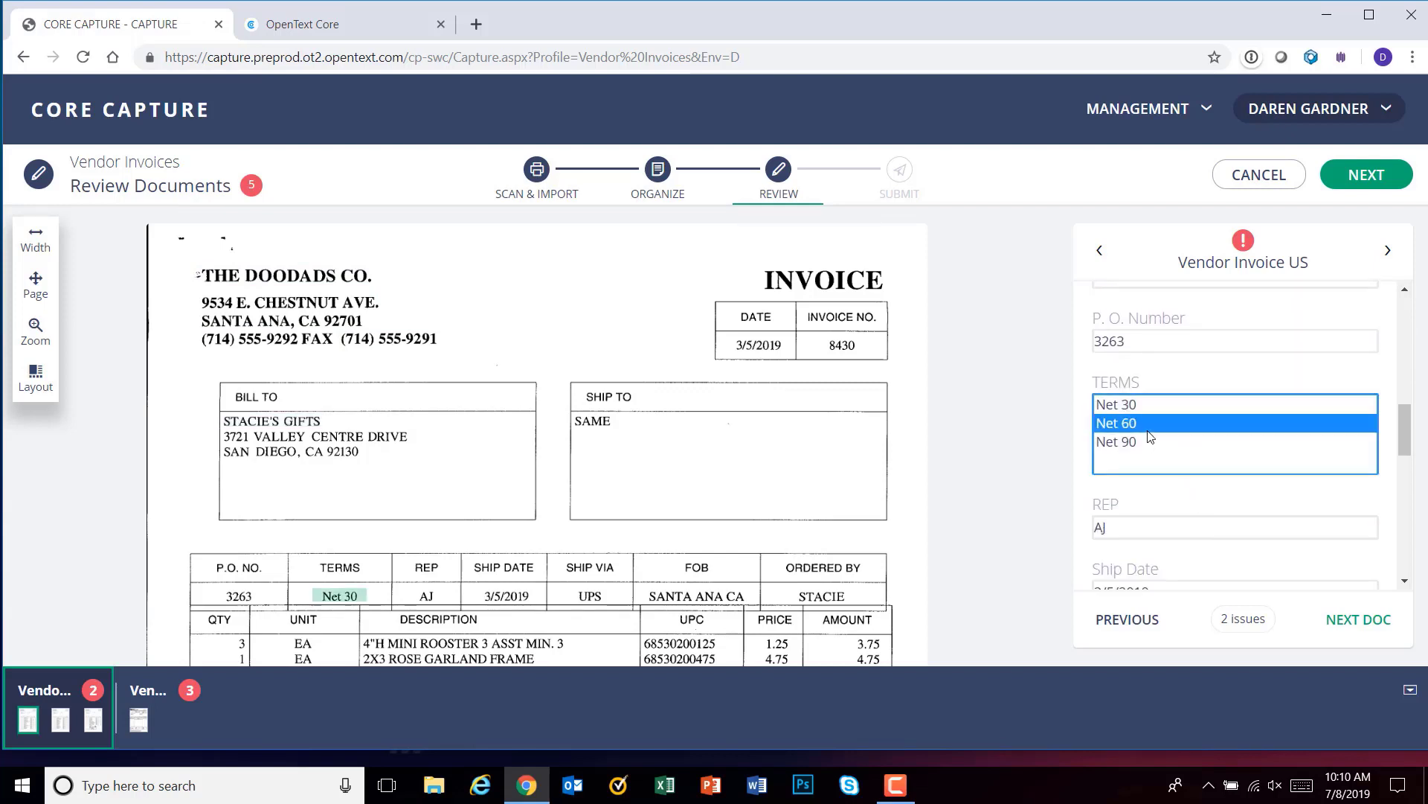
click(1146, 406)
scroll(1198, 518, down, 8)
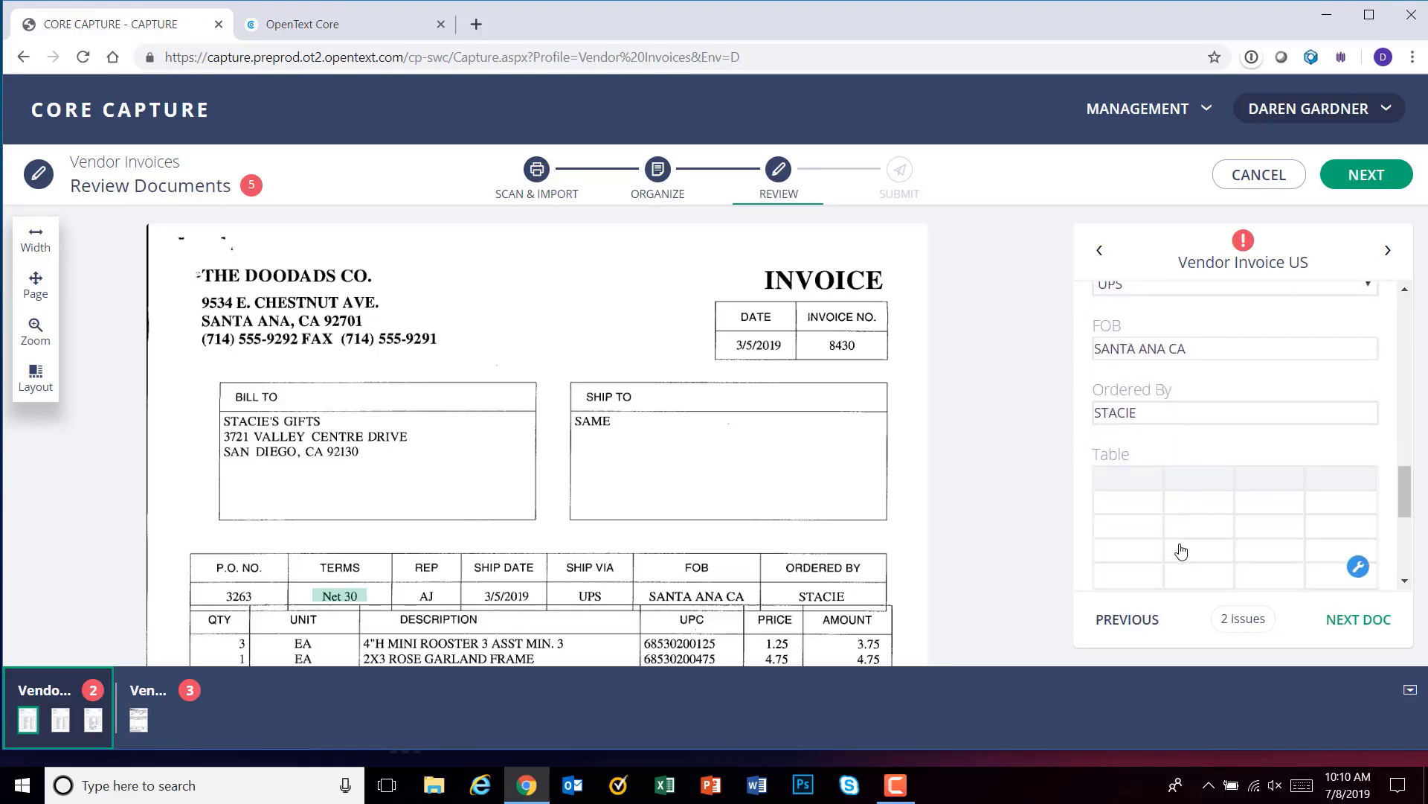
click(1181, 551)
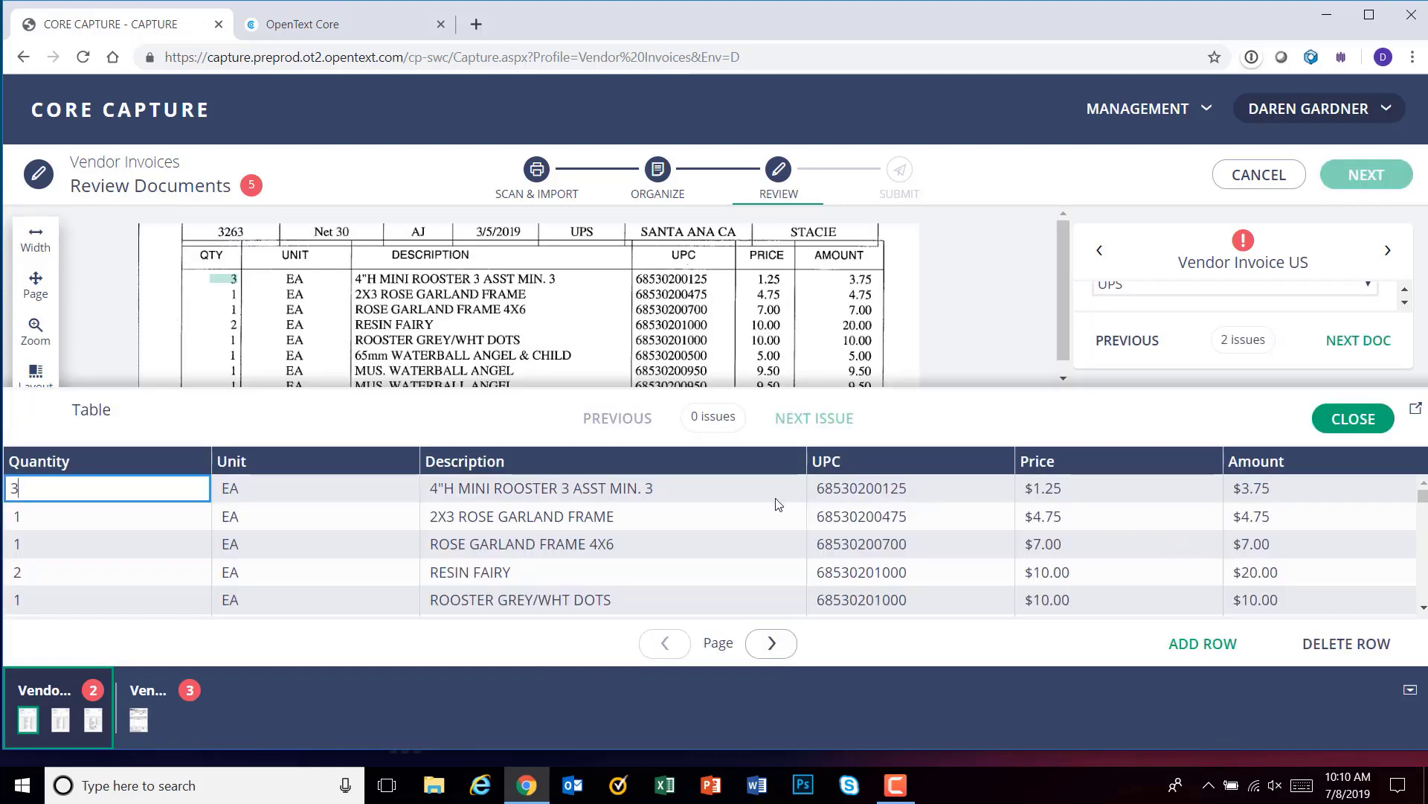
- Check the first and second line-item descriptions in the table editor
click(563, 491)
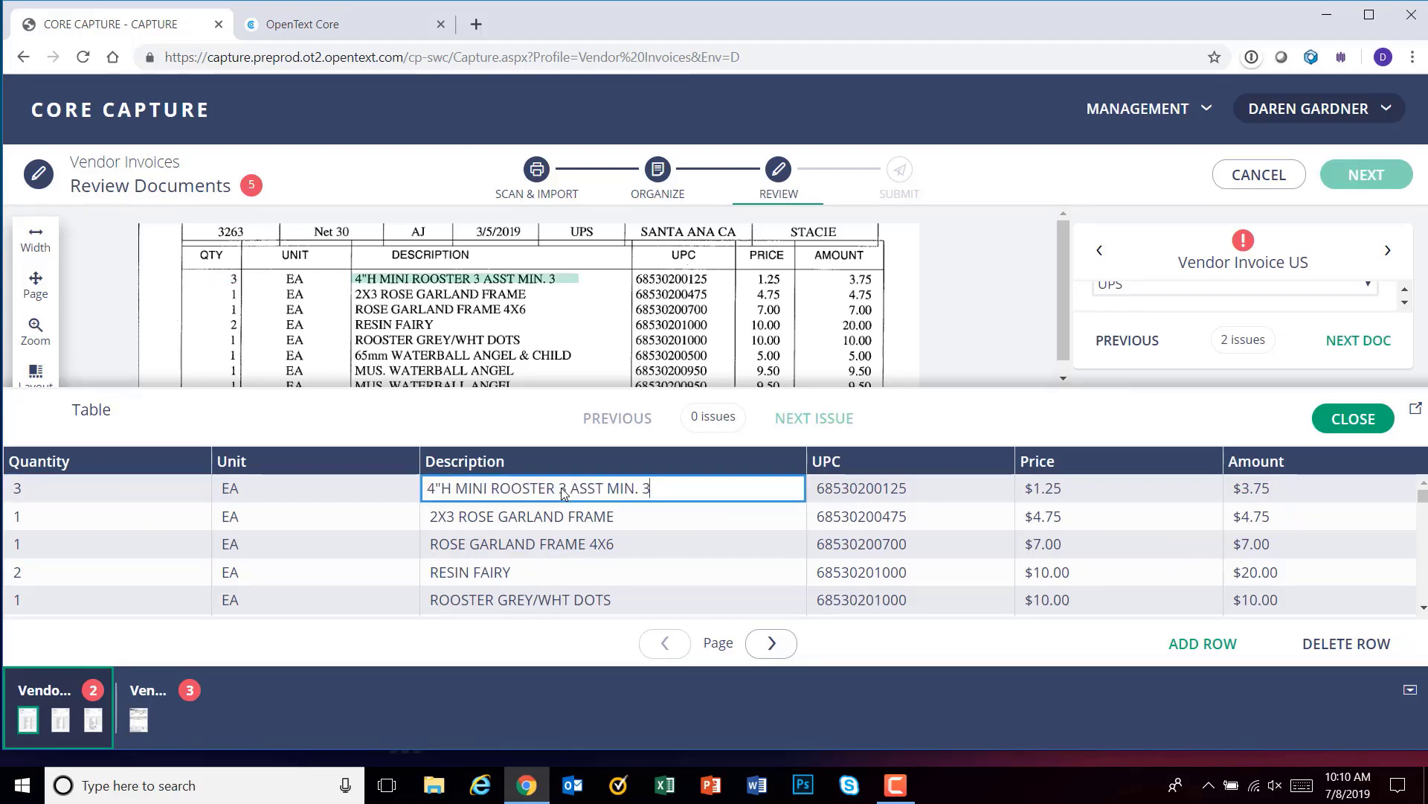
scroll(569, 526, down, 5)
scroll(569, 525, down, 10)
click(555, 529)
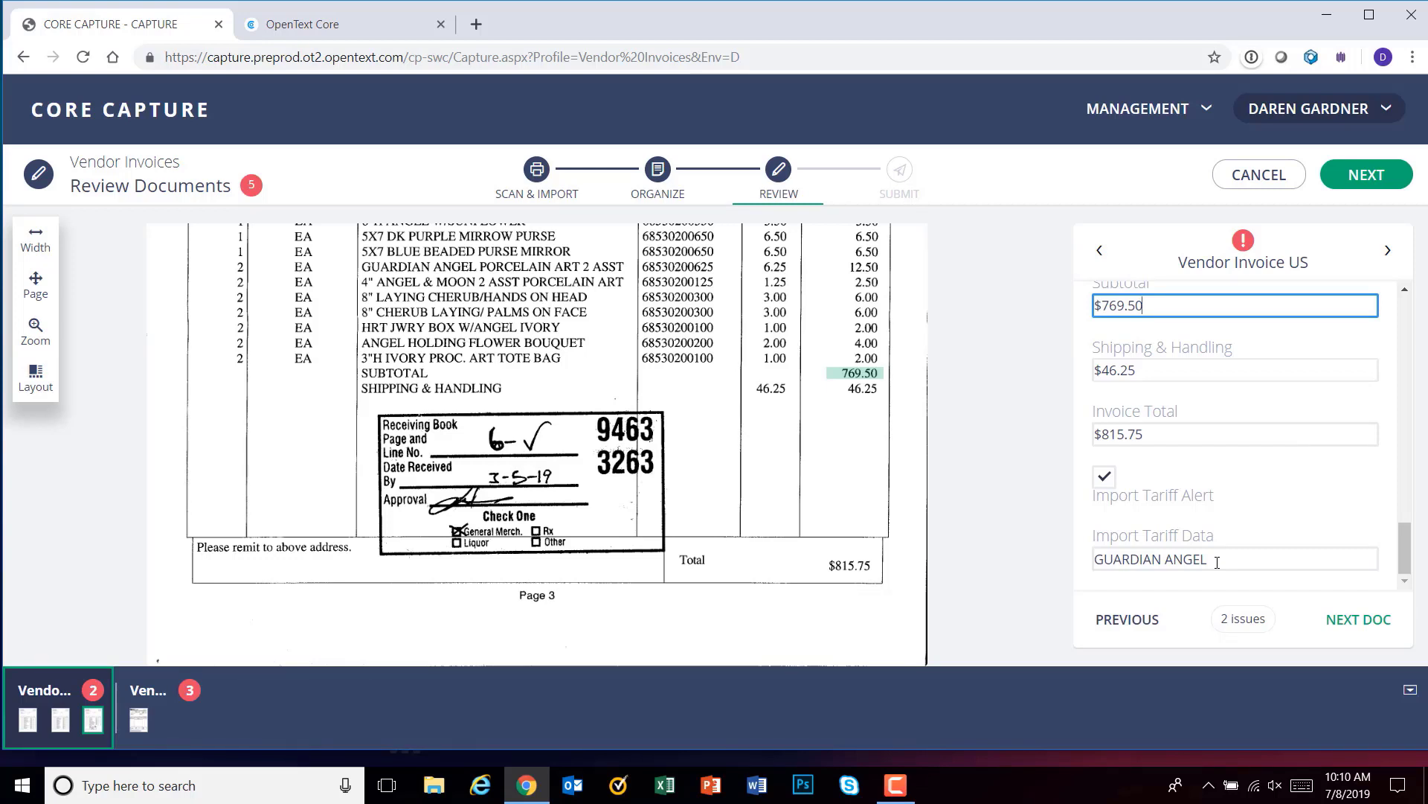
- Review Import Tariff Data, then capture invoice number 8430 and date 3/5/2019 from the document
click(1217, 562)
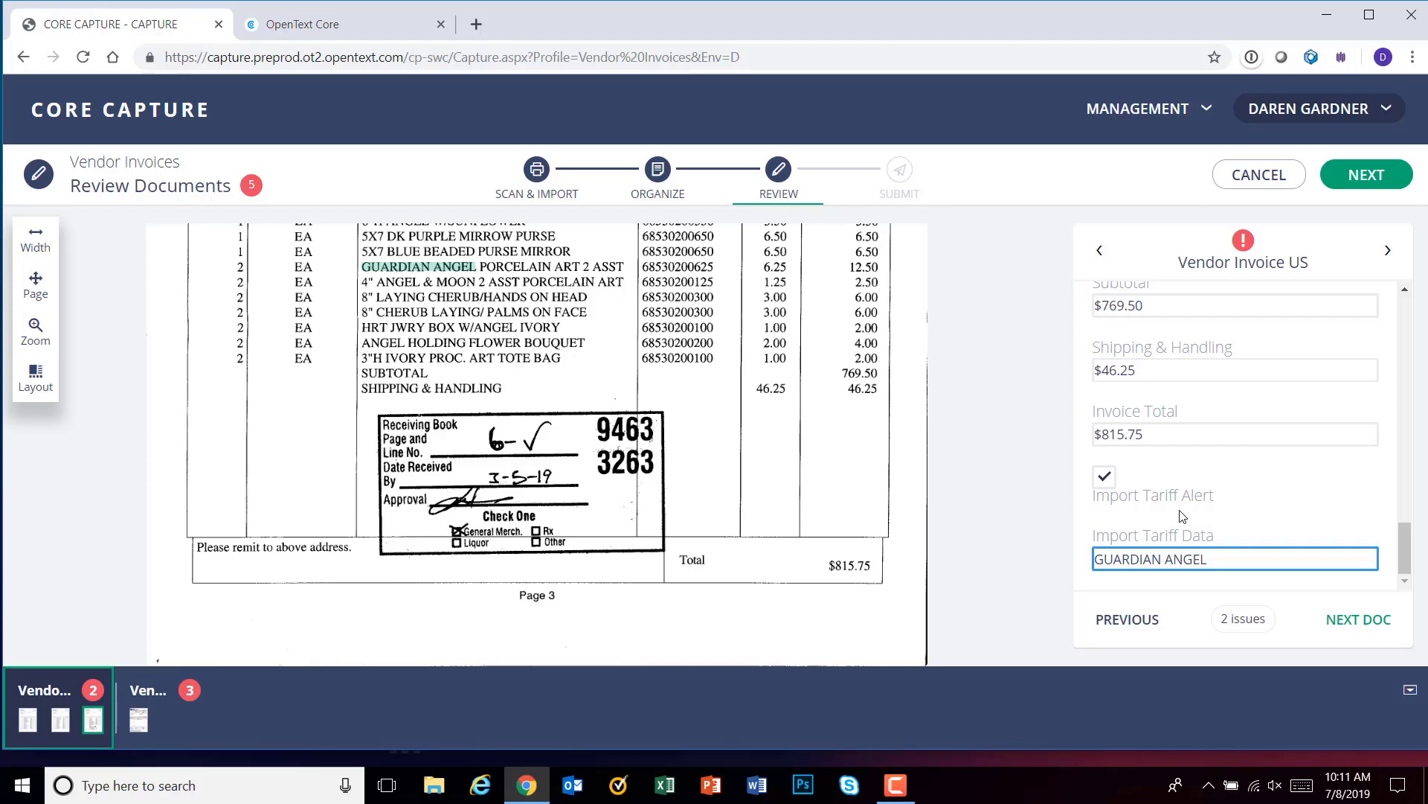
scroll(1296, 498, up, 10)
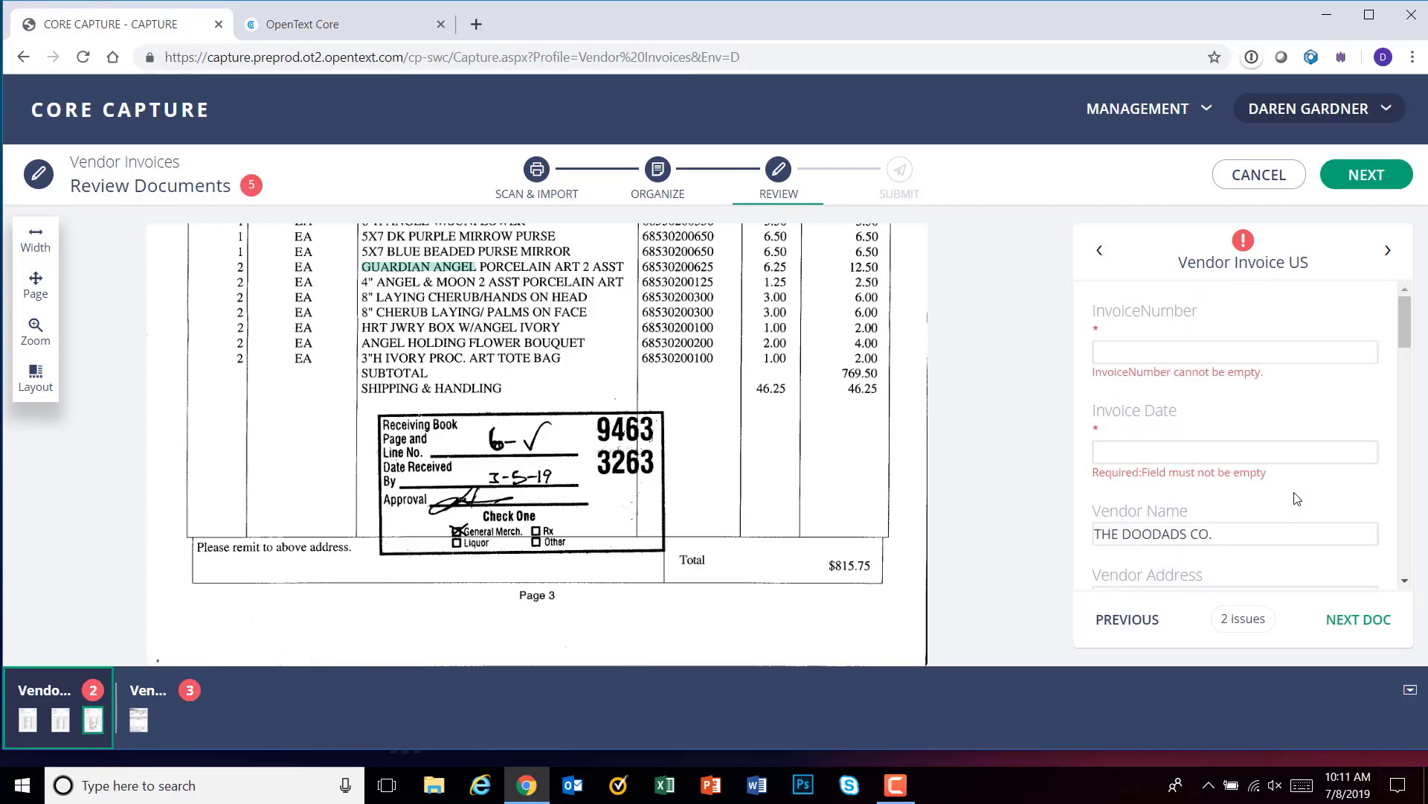
click(1152, 351)
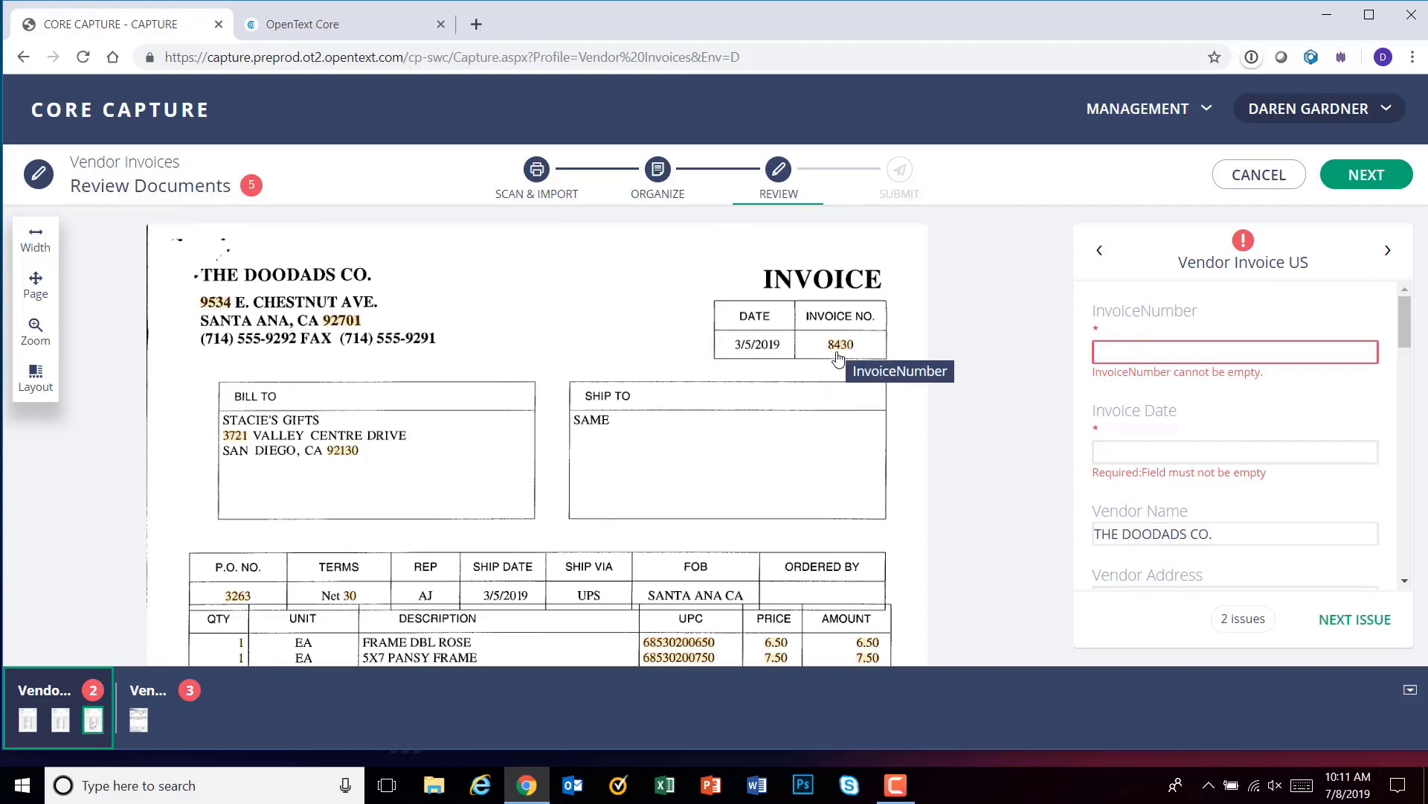
click(754, 352)
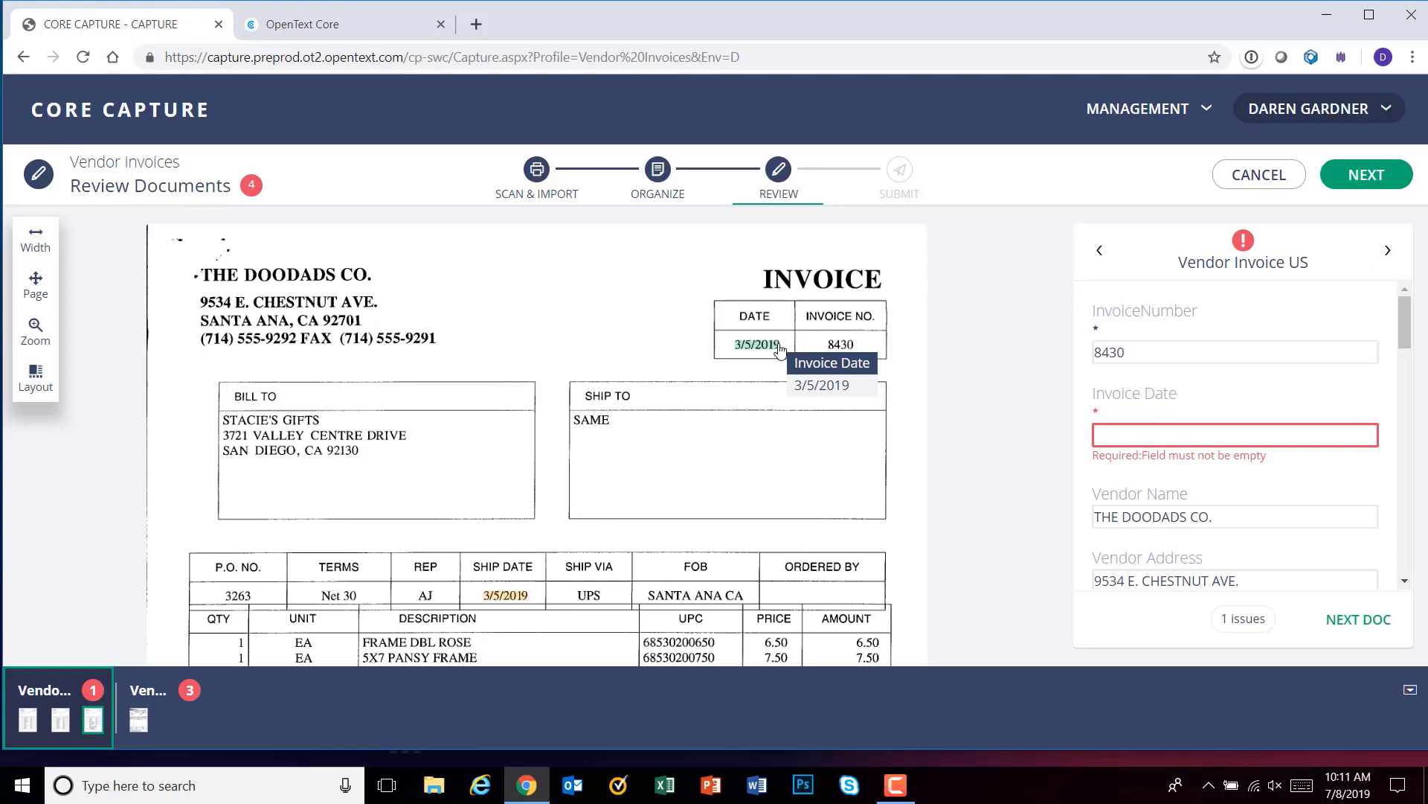
click(778, 346)
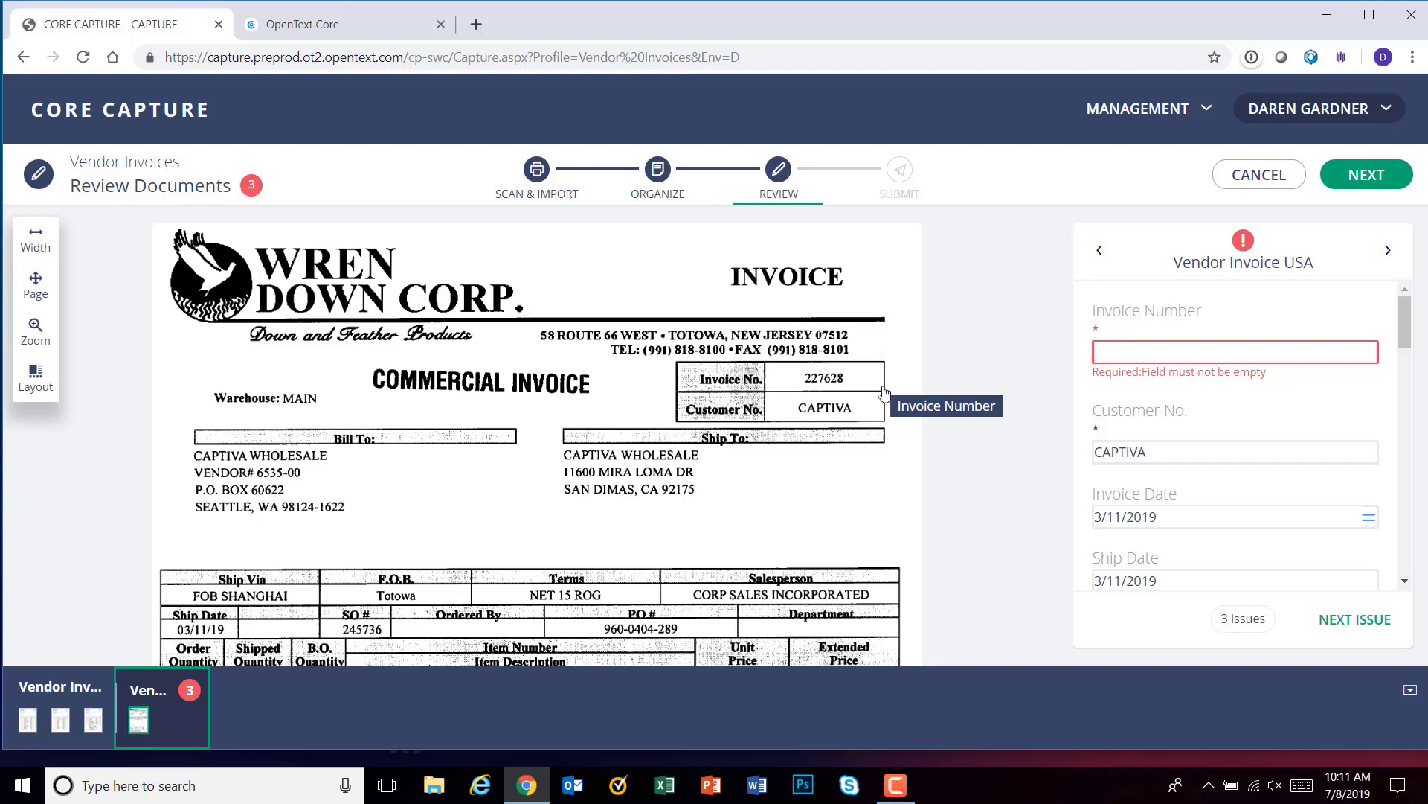
- Fill Wren Down Corp's invoice number 227628, Bill To address and Ordered By Other, then go to Submit
click(838, 380)
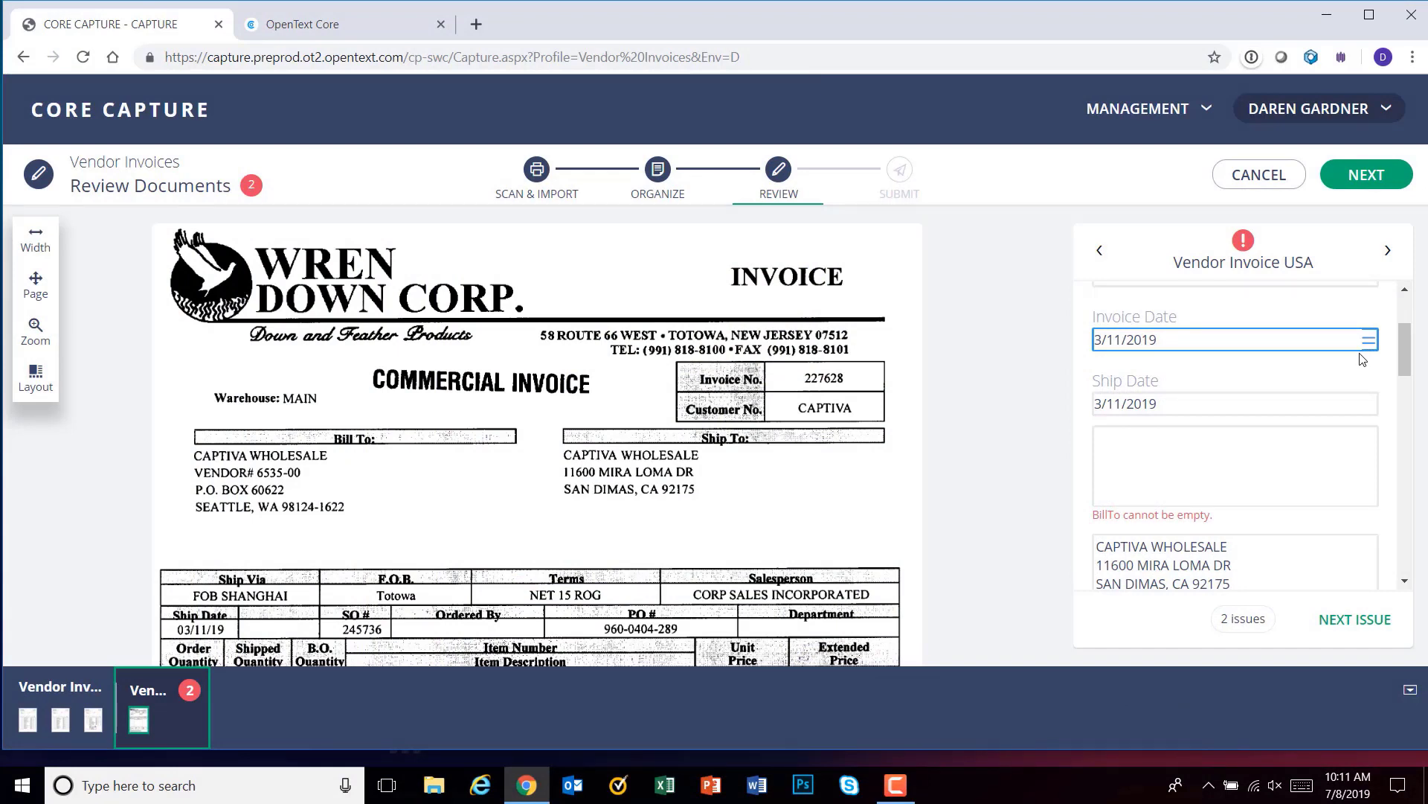
click(1142, 443)
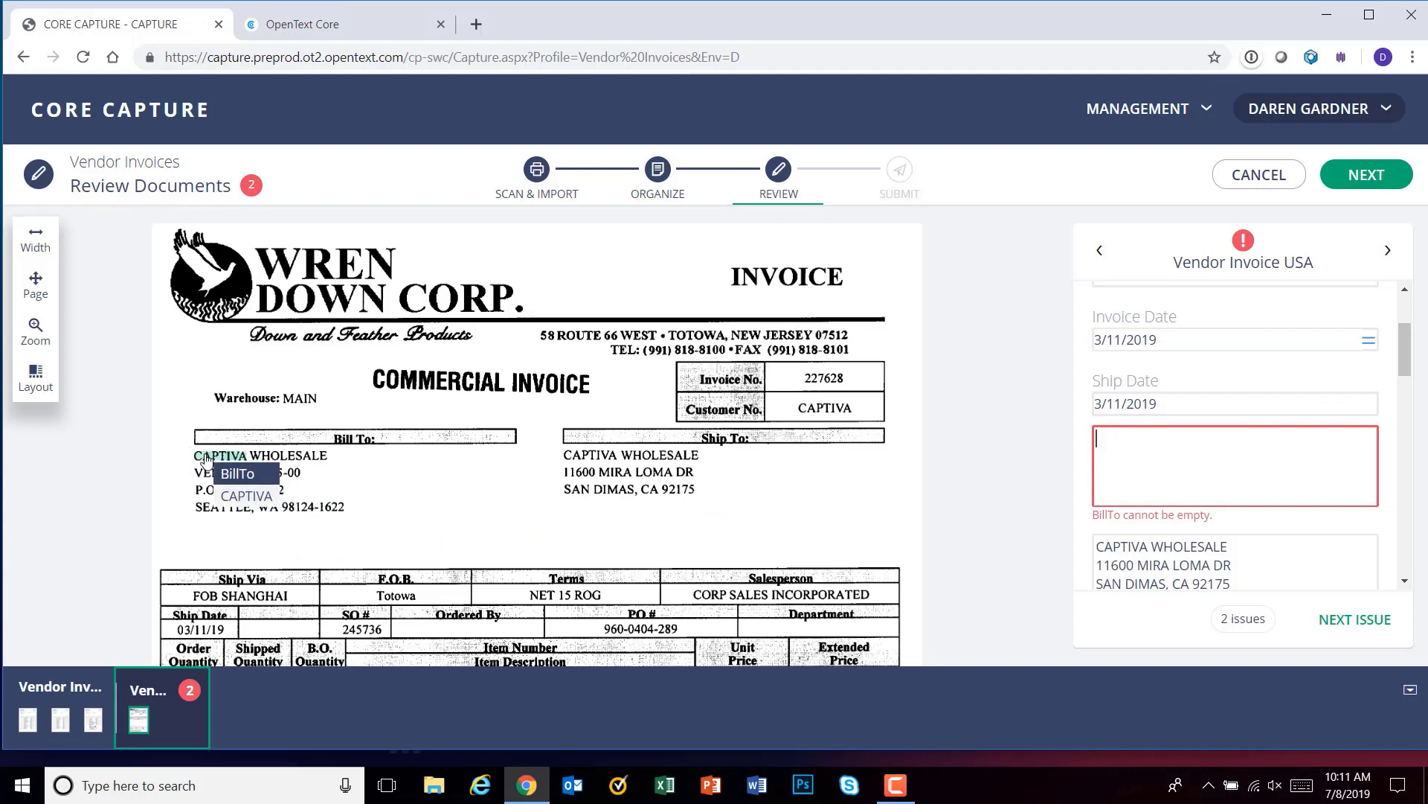
drag(204, 455, 346, 521)
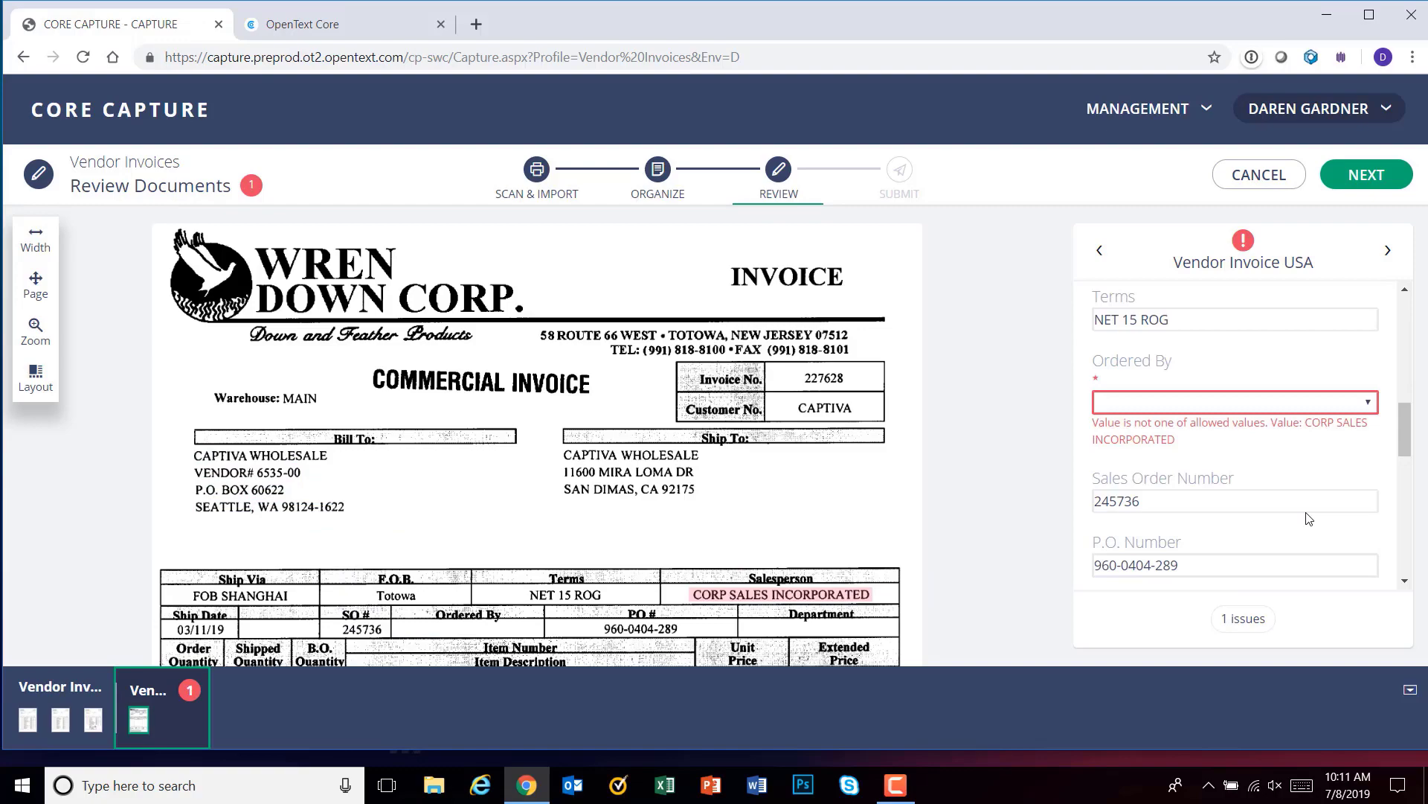
click(1370, 406)
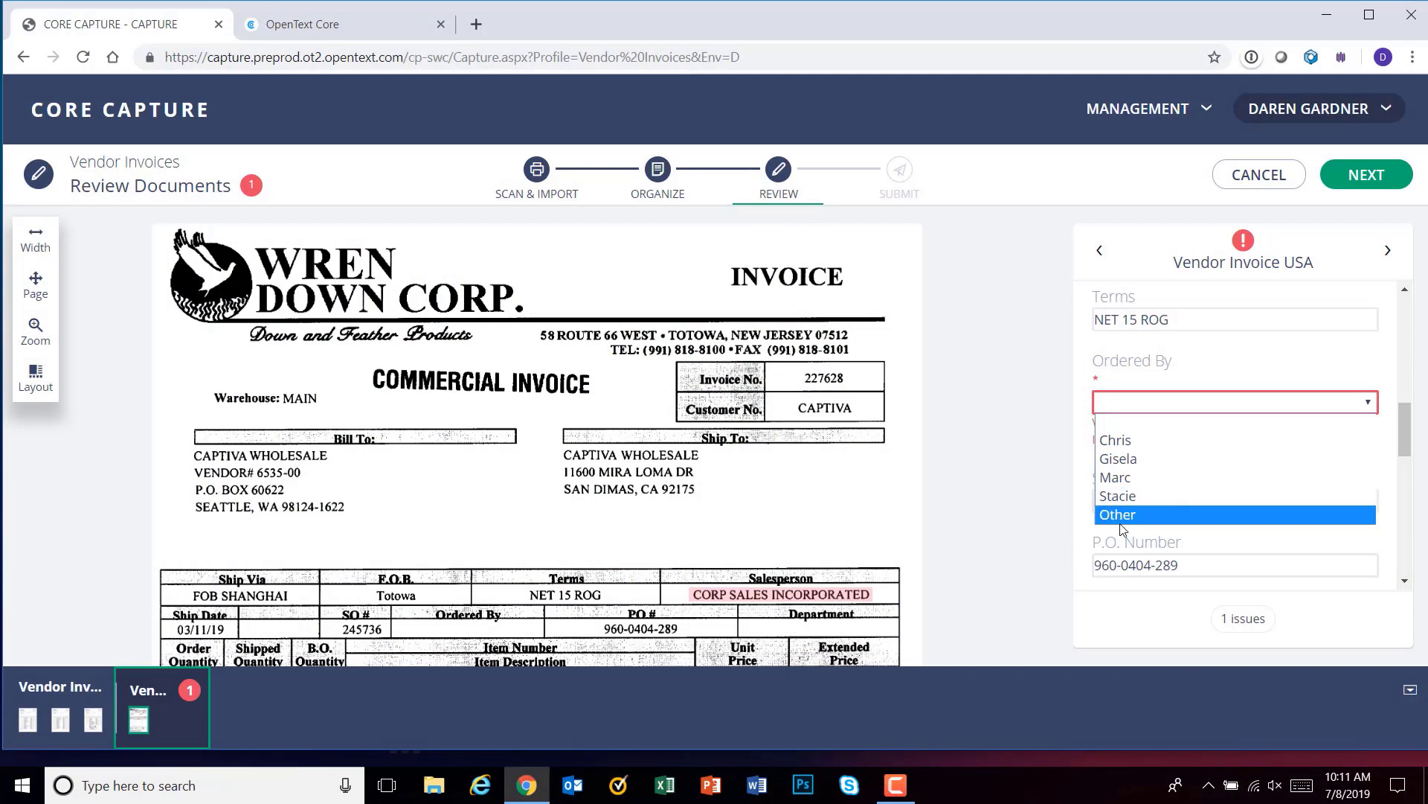
click(1144, 517)
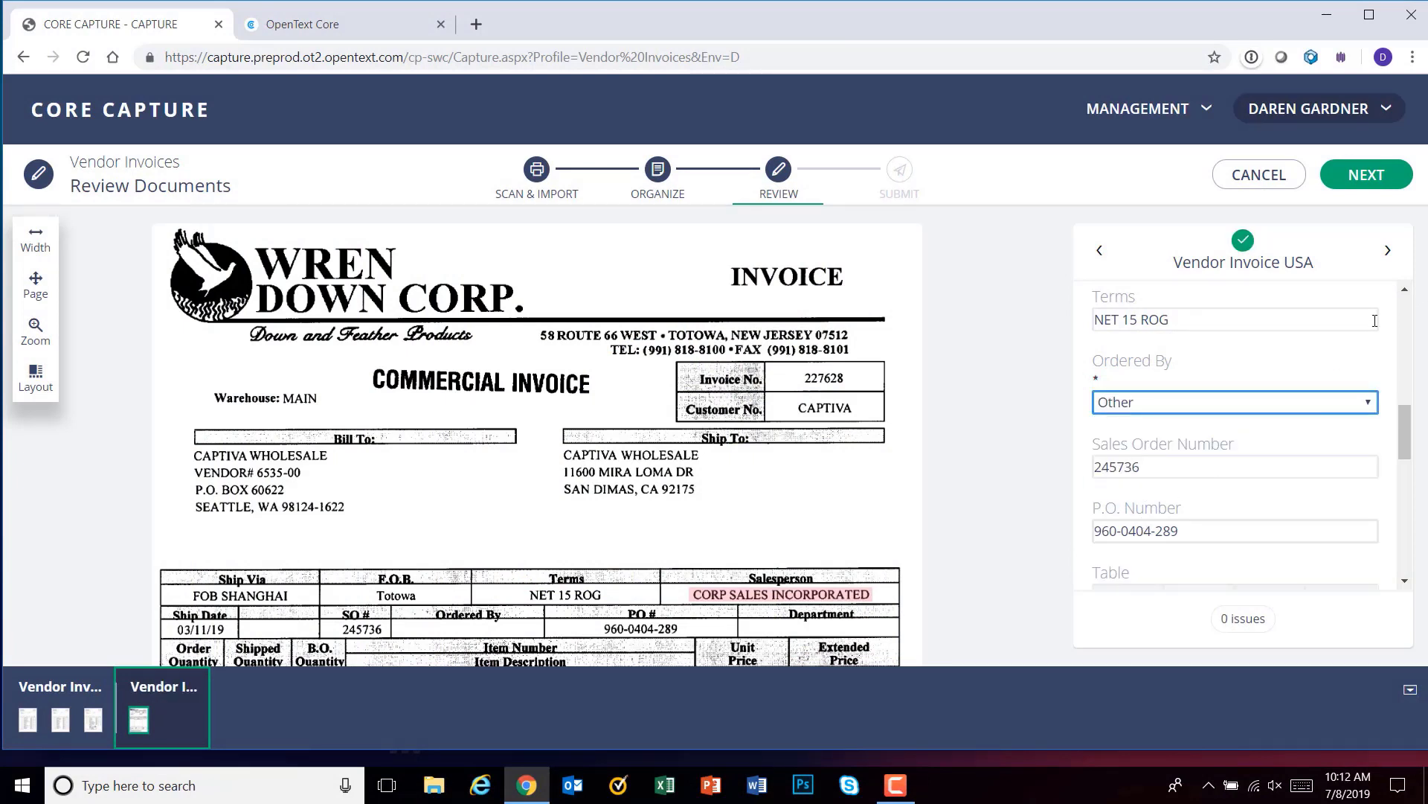
click(1373, 183)
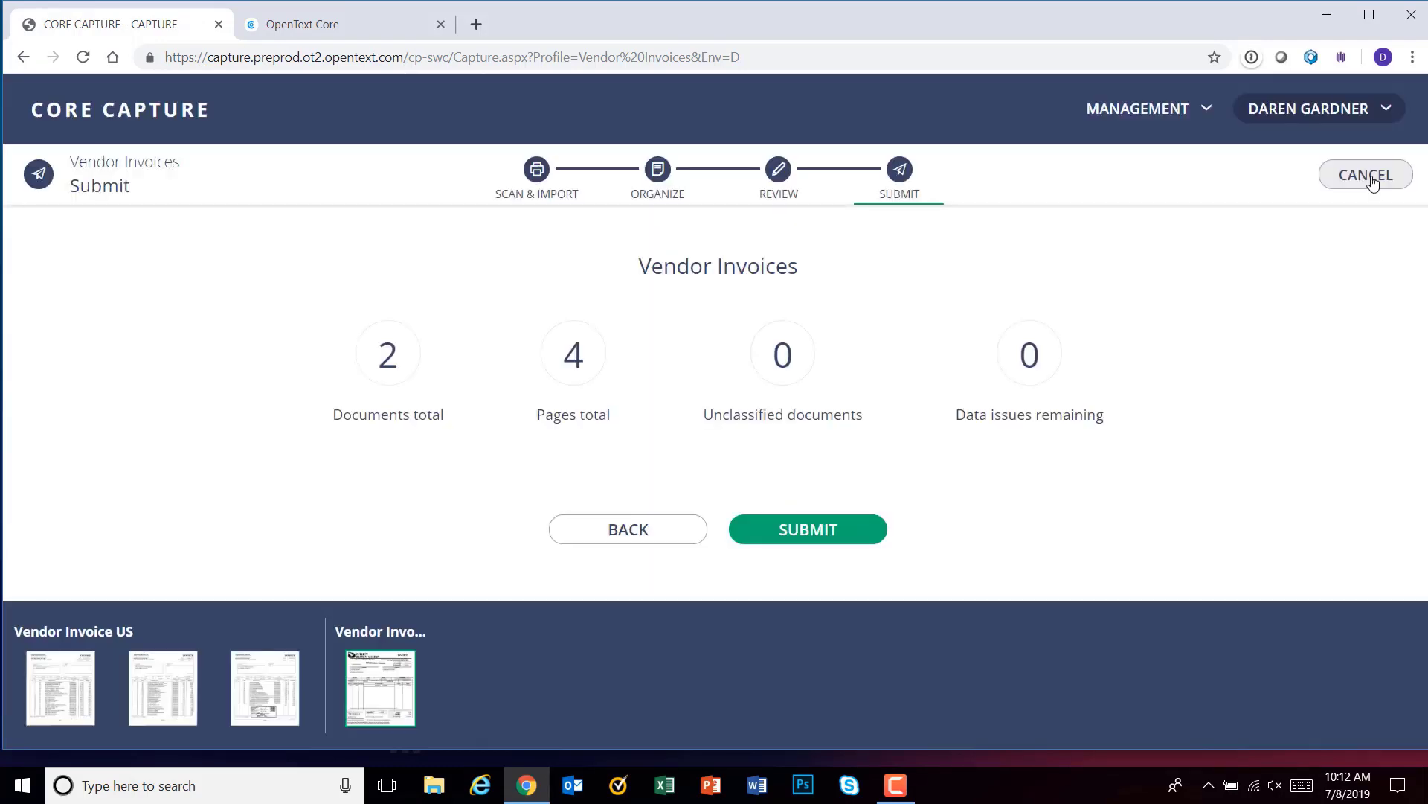
- Submit both vendor invoices and switch to OpenText Core
click(831, 537)
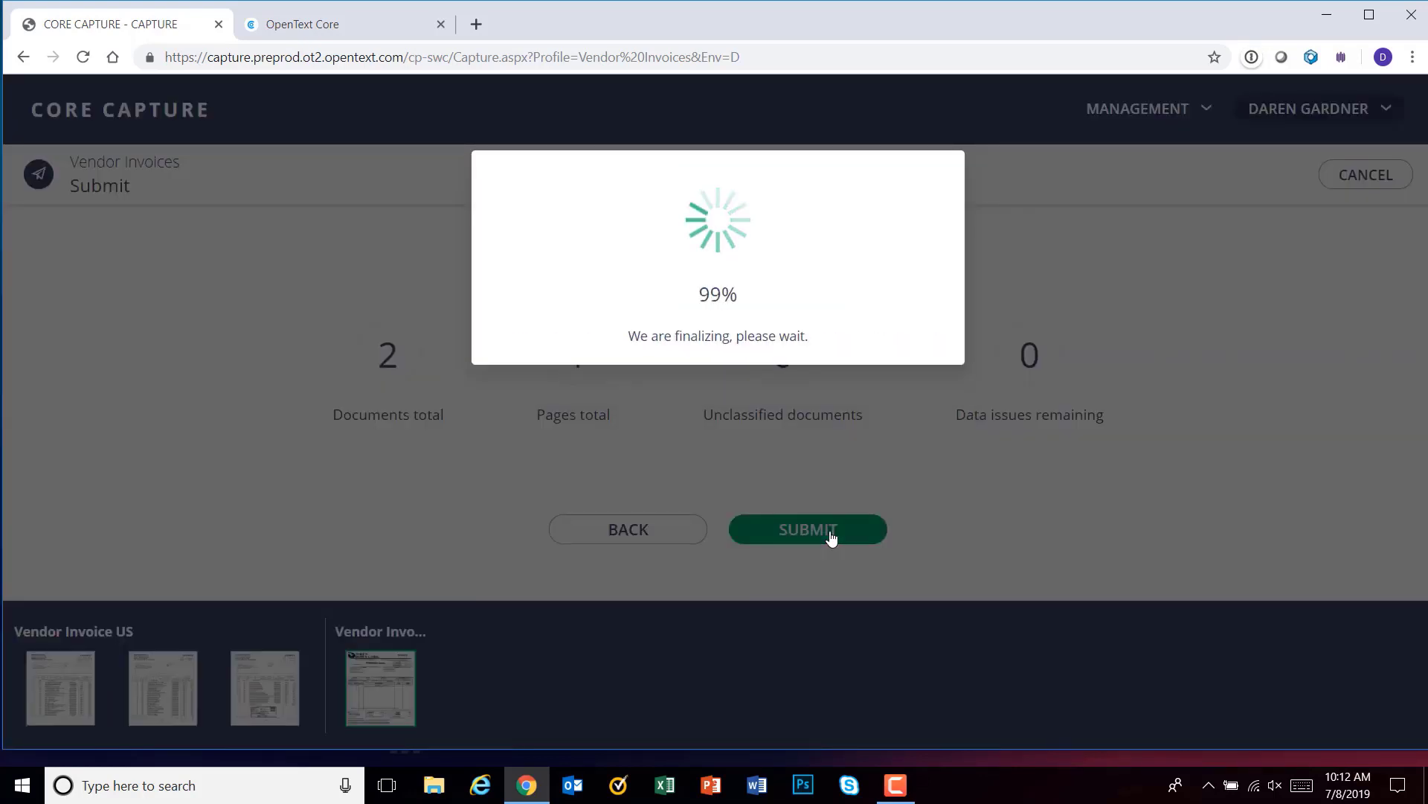
click(318, 28)
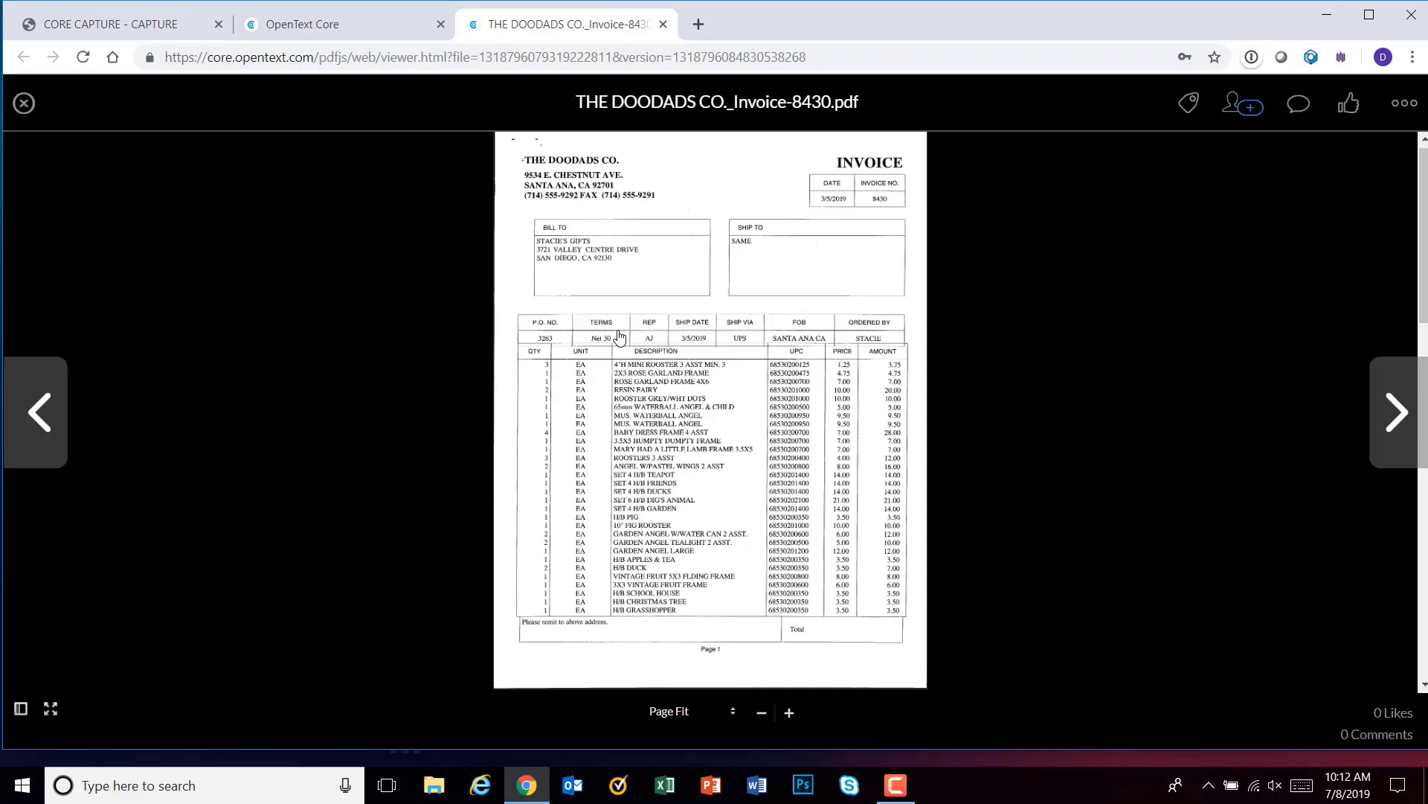
- Search within the open THE DOODADS CO._Invoice-8430.pdf using Ctrl+F
key(ctrl+f)
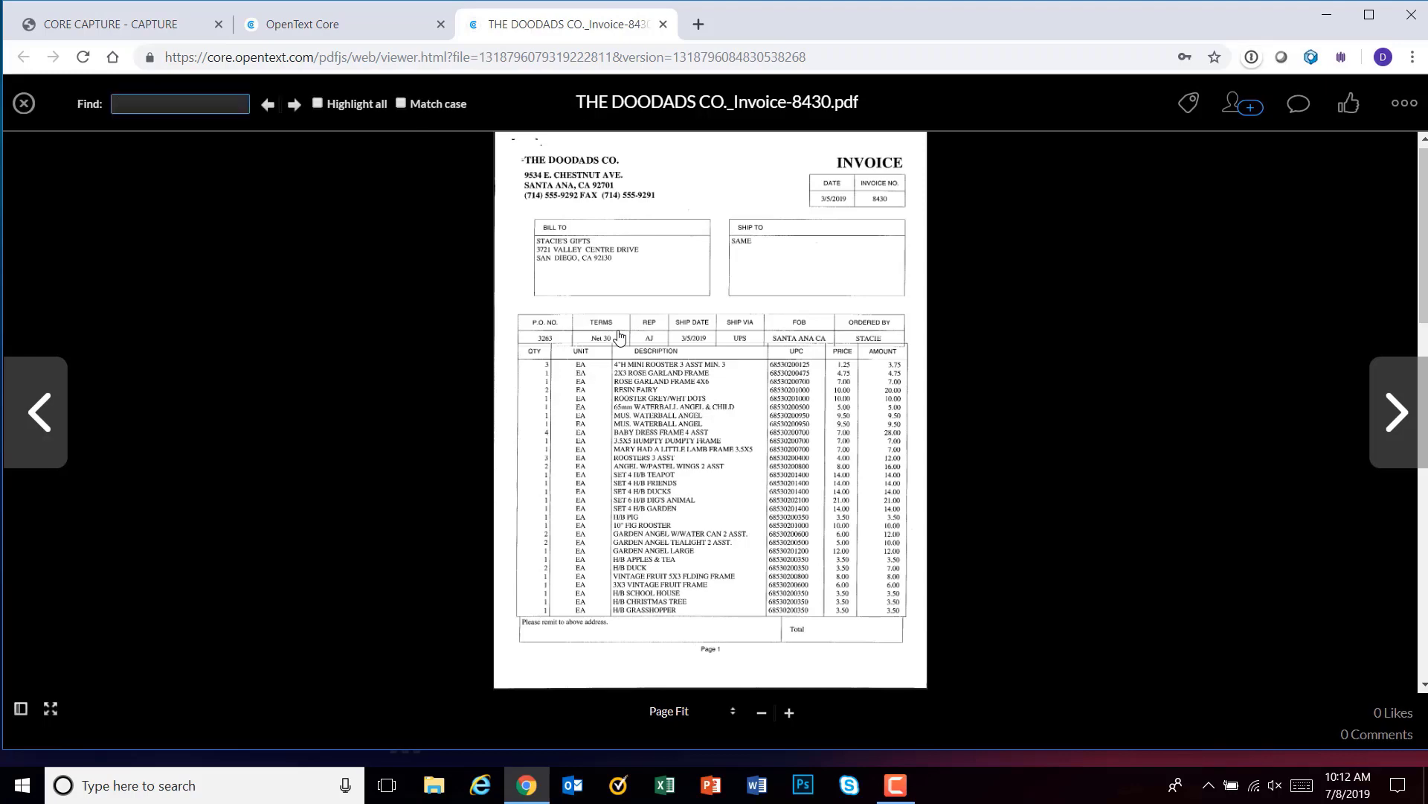